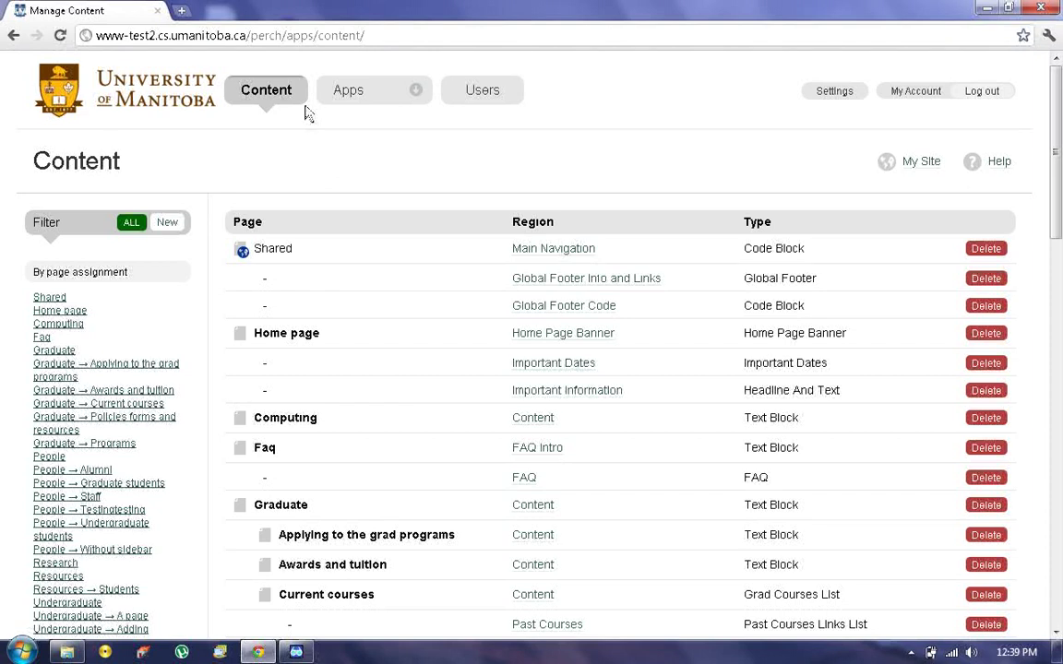
Step: Bring up the Apps dropdown to reach the Pages listing
mouse_move(323, 102)
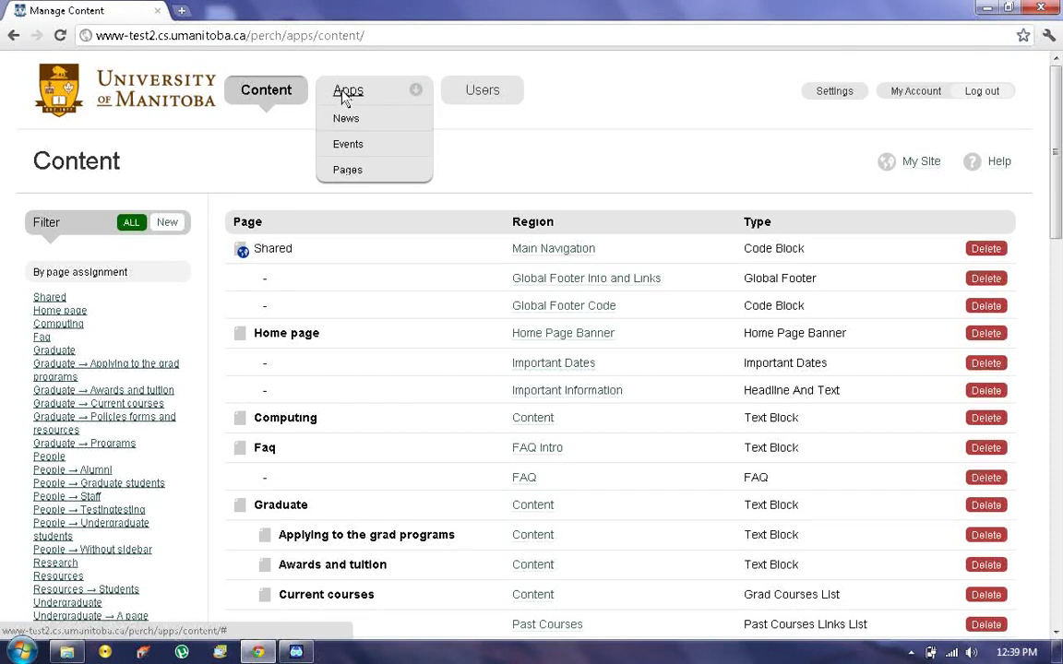
Step: Open the Pages listing and scan through the site pages
click(348, 173)
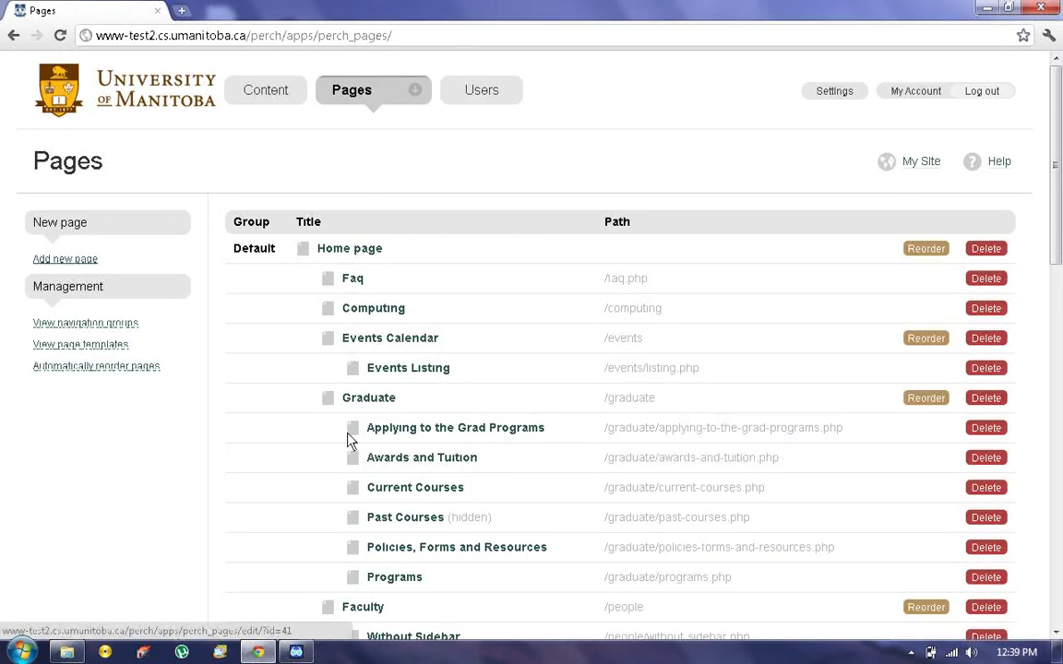
scroll(349, 439, down, 3)
scroll(349, 439, up, 3)
Step: Open the public site via My Site in a new tab, then return to the Pages tree
click(934, 165)
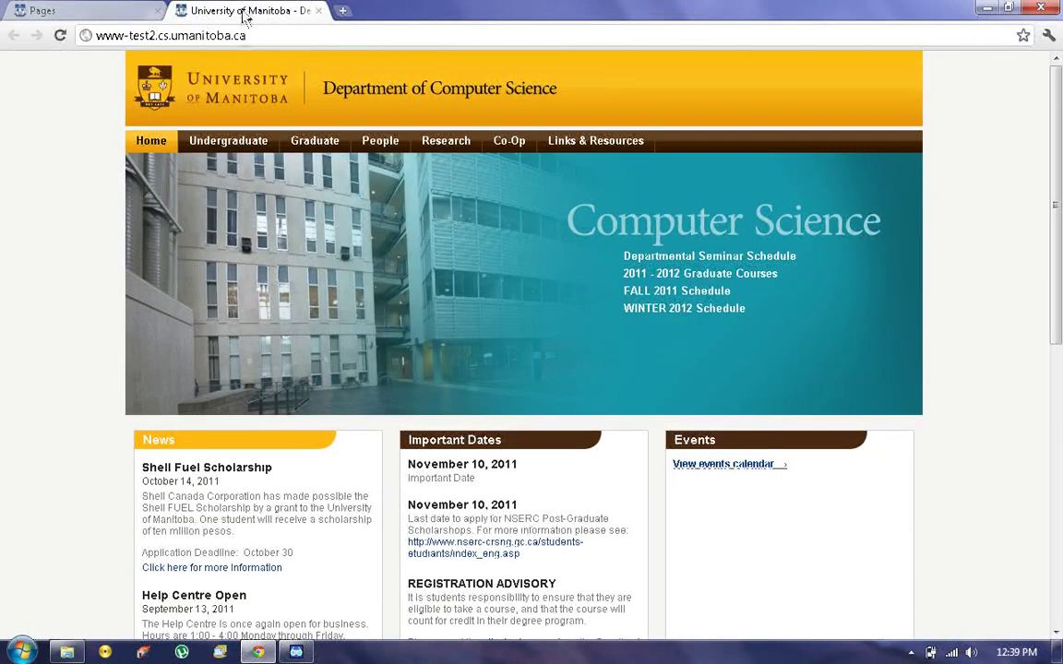
click(83, 10)
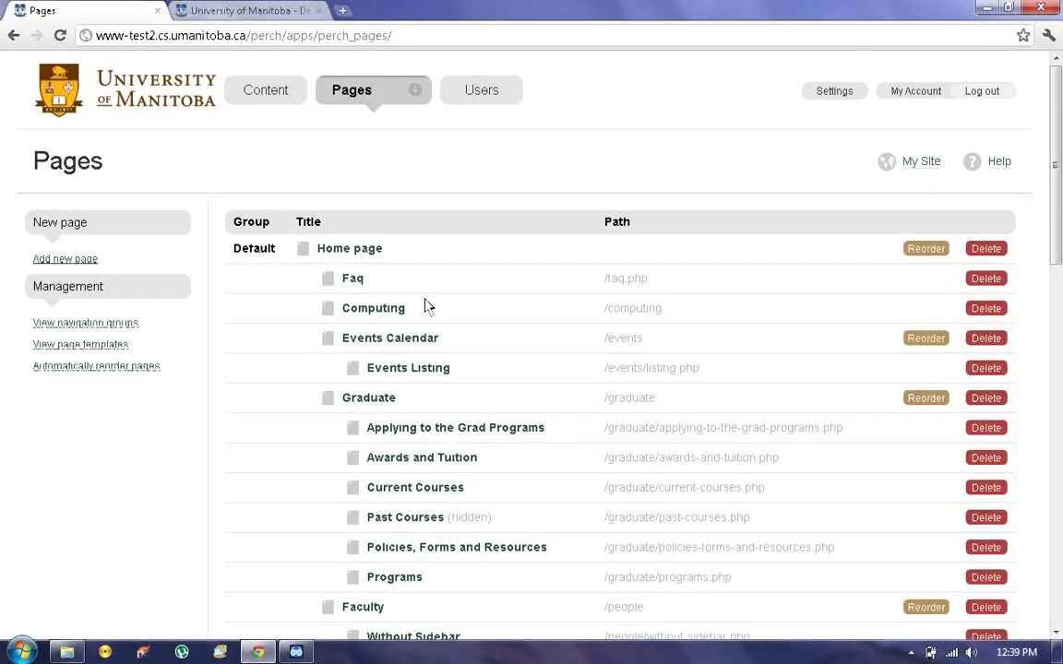
scroll(373, 441, down, 5)
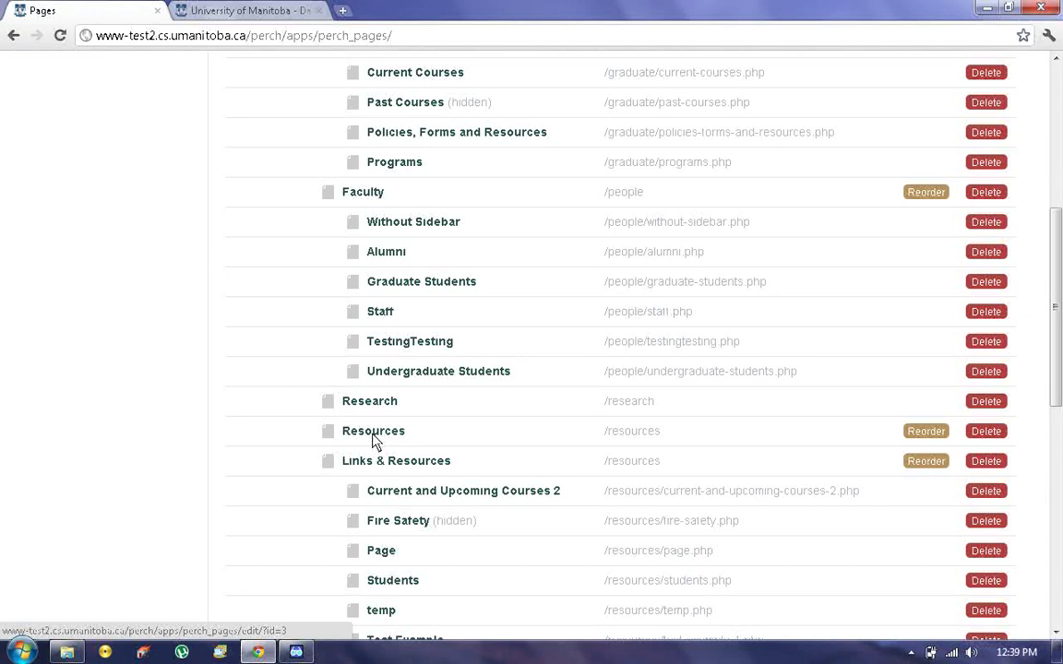
scroll(374, 441, up, 4)
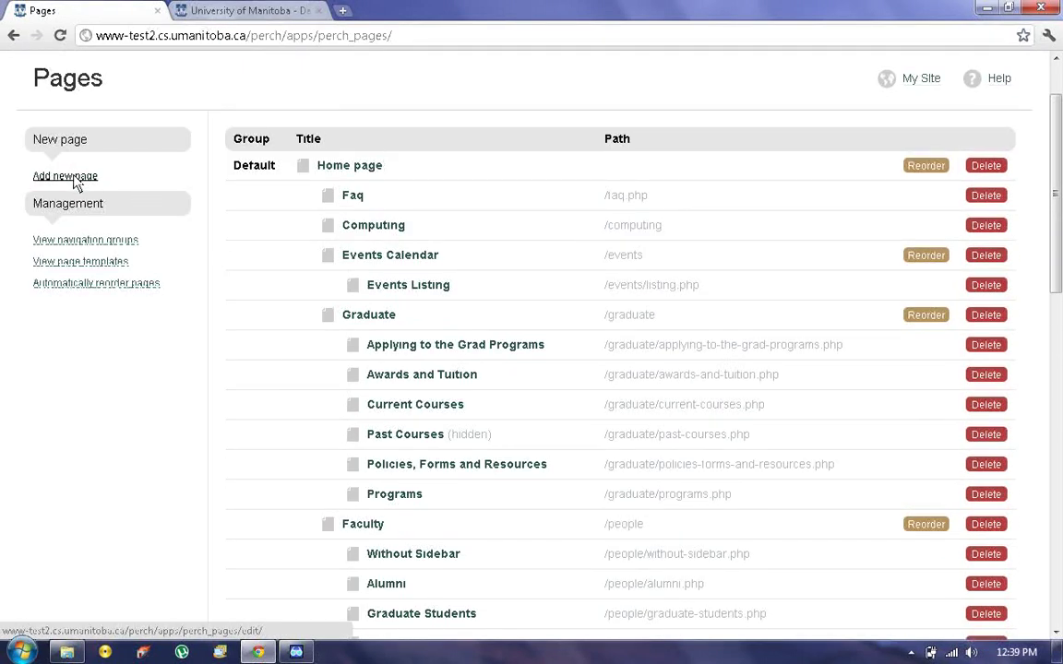
Step: Start a new page titled 'With Sidebar'
click(68, 176)
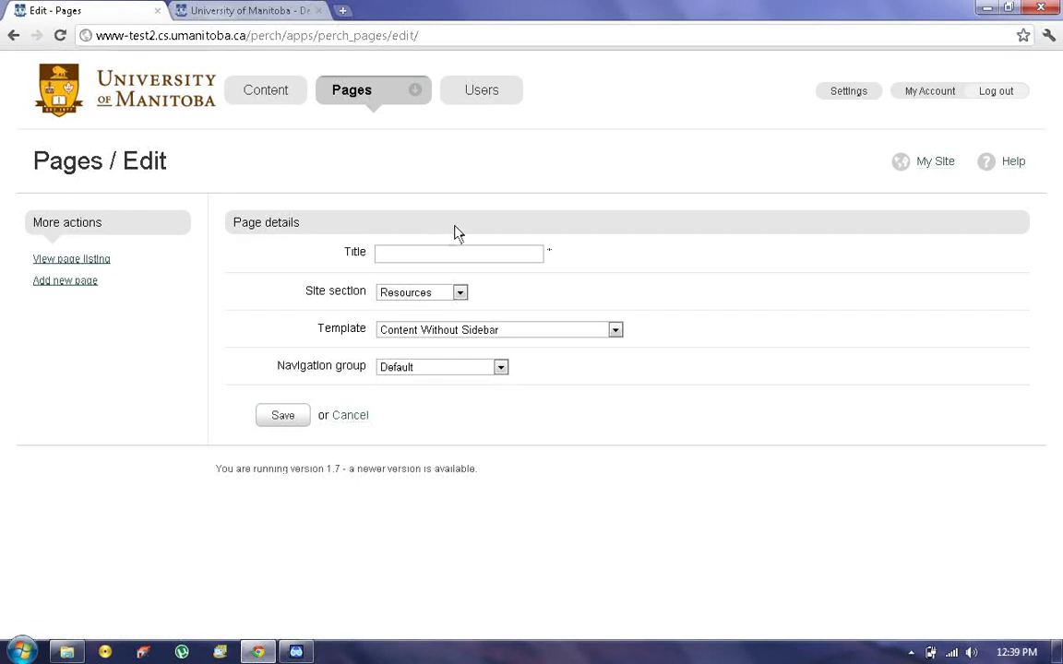
click(414, 263)
text(Wi)
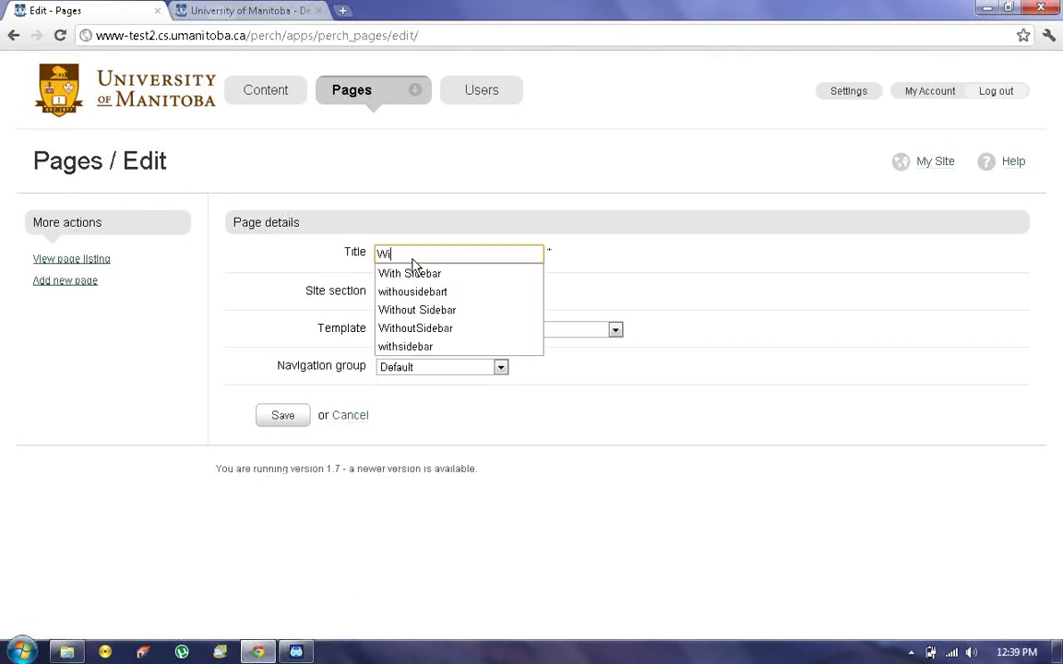
text(th)
key(Down)
key(Return)
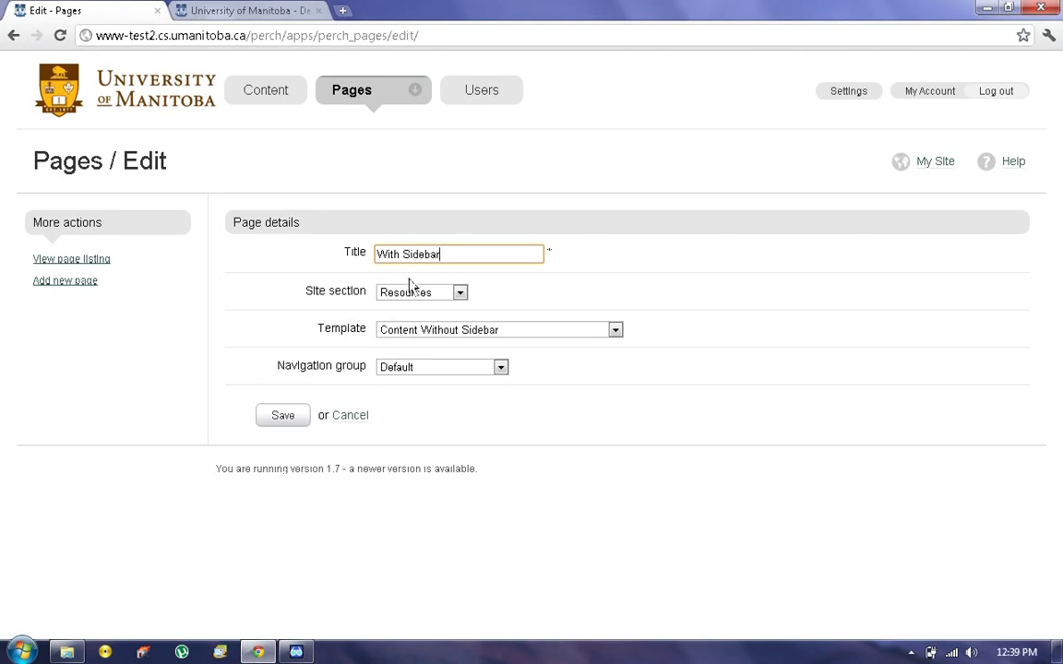
Step: Place it in People with the Content With Sidebar template and Default group, and save
click(459, 293)
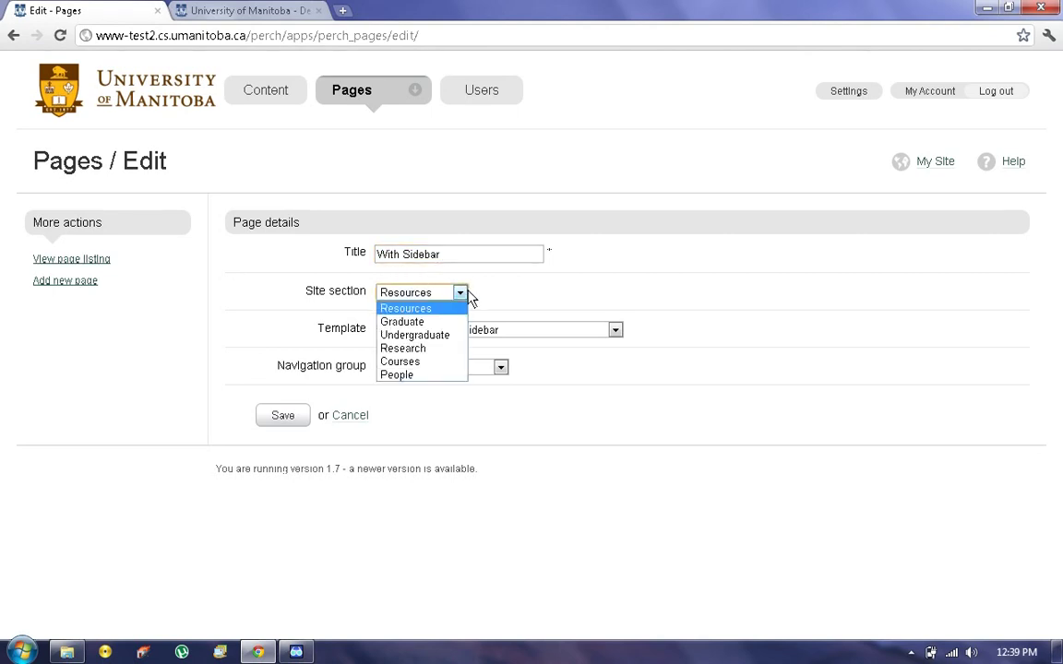
click(412, 378)
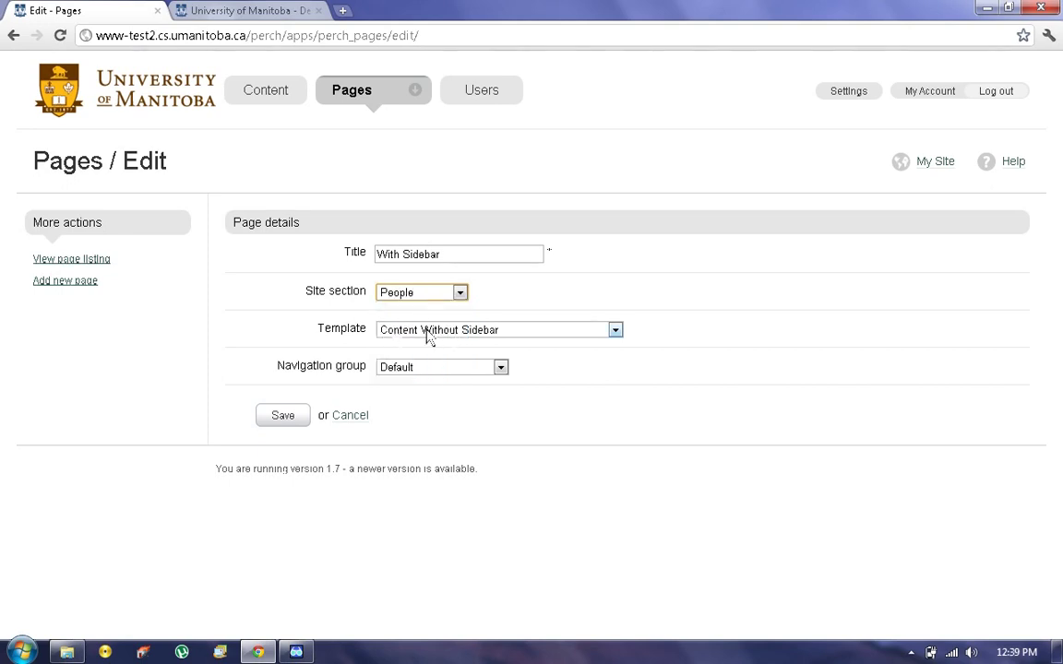
click(615, 332)
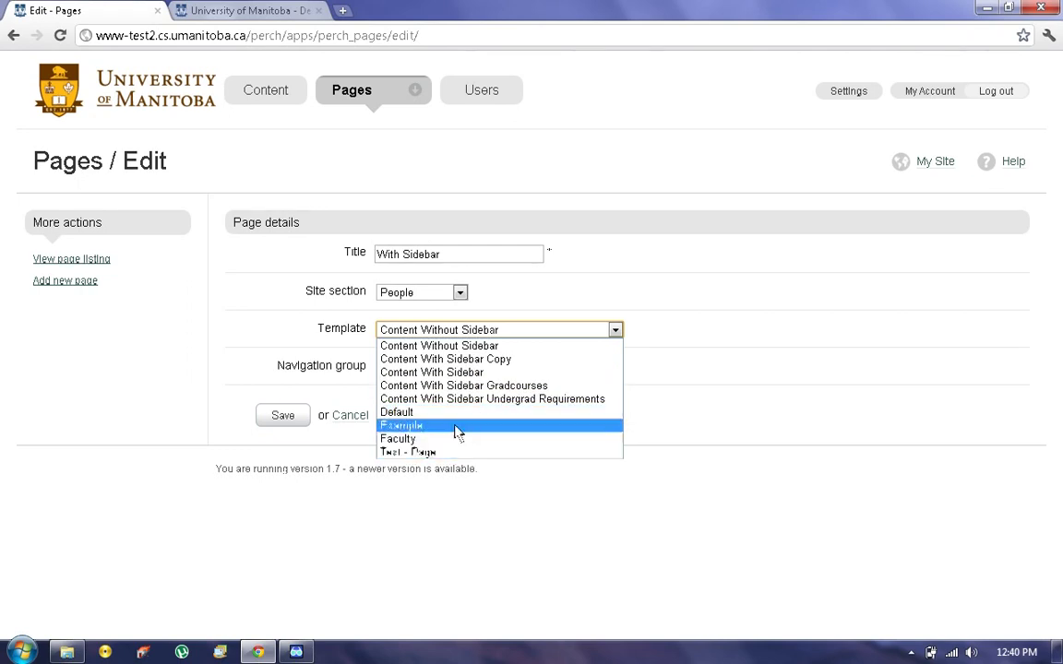
click(452, 372)
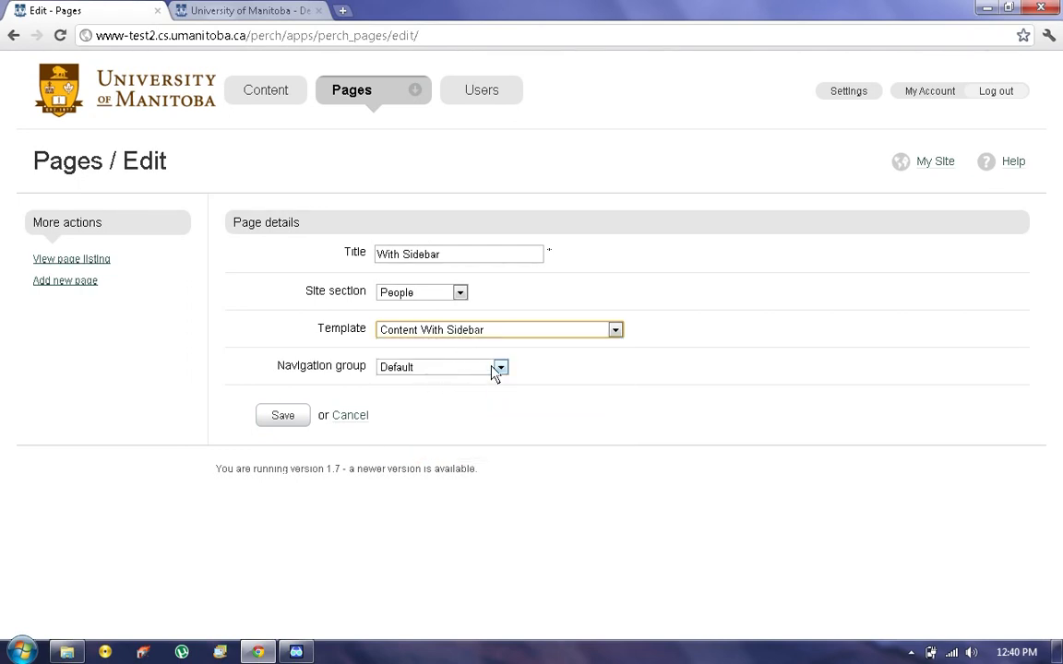
click(501, 369)
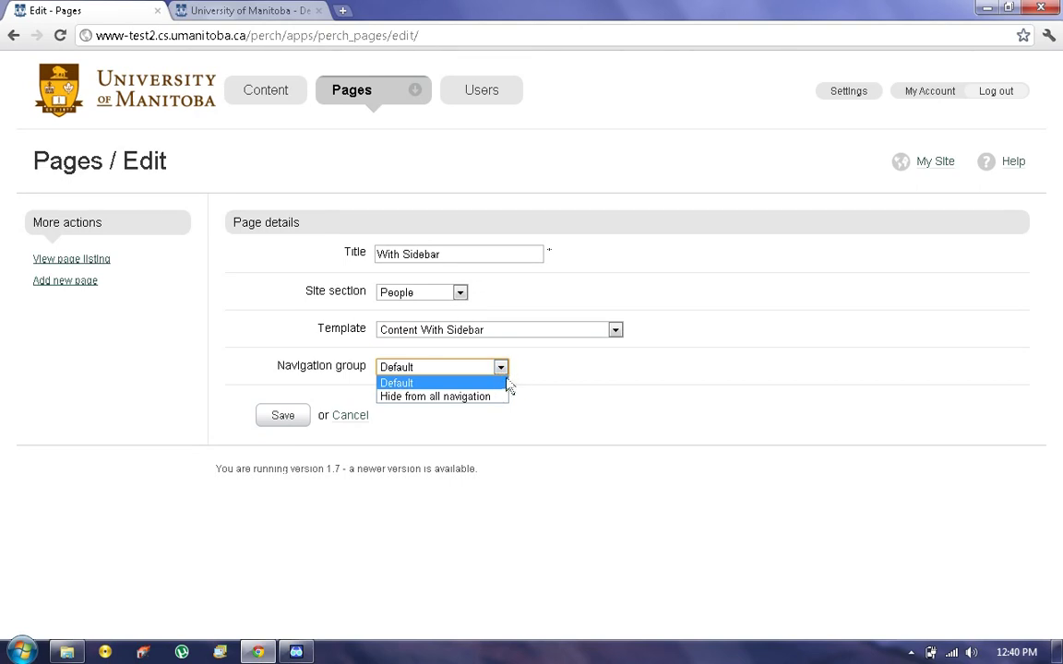
click(497, 382)
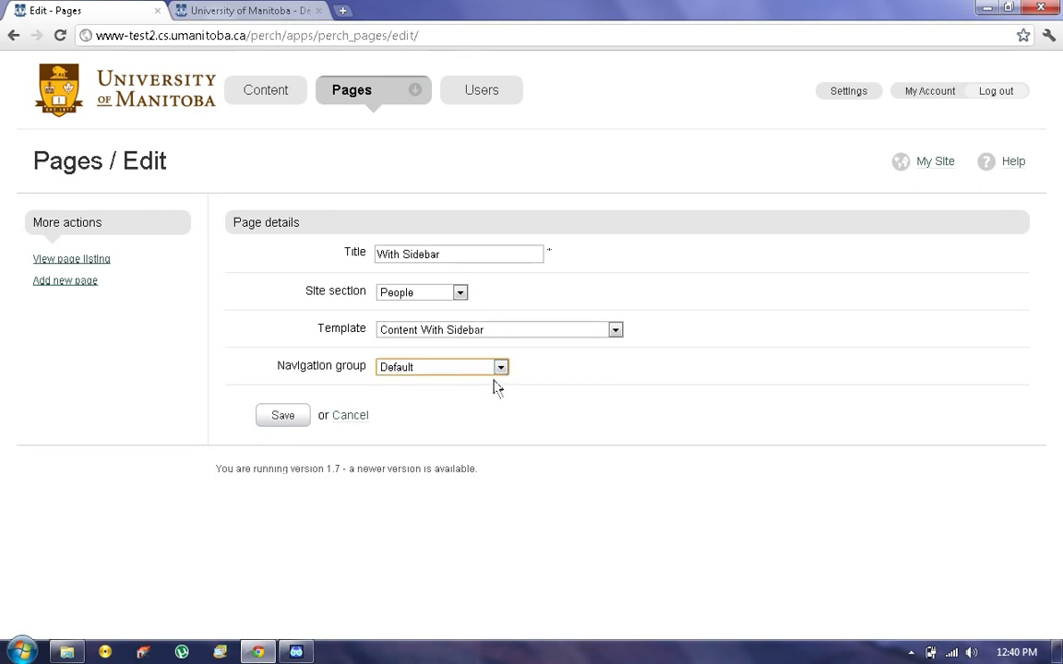
click(288, 419)
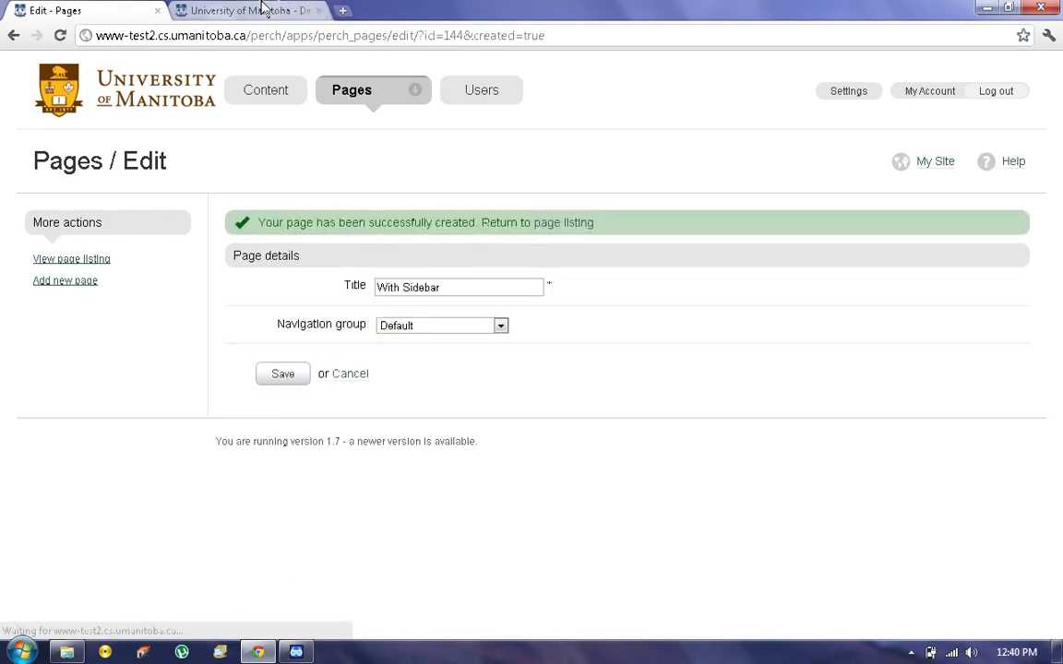
Step: View the new With Sidebar page under People on the live site, then return to the admin
click(325, 10)
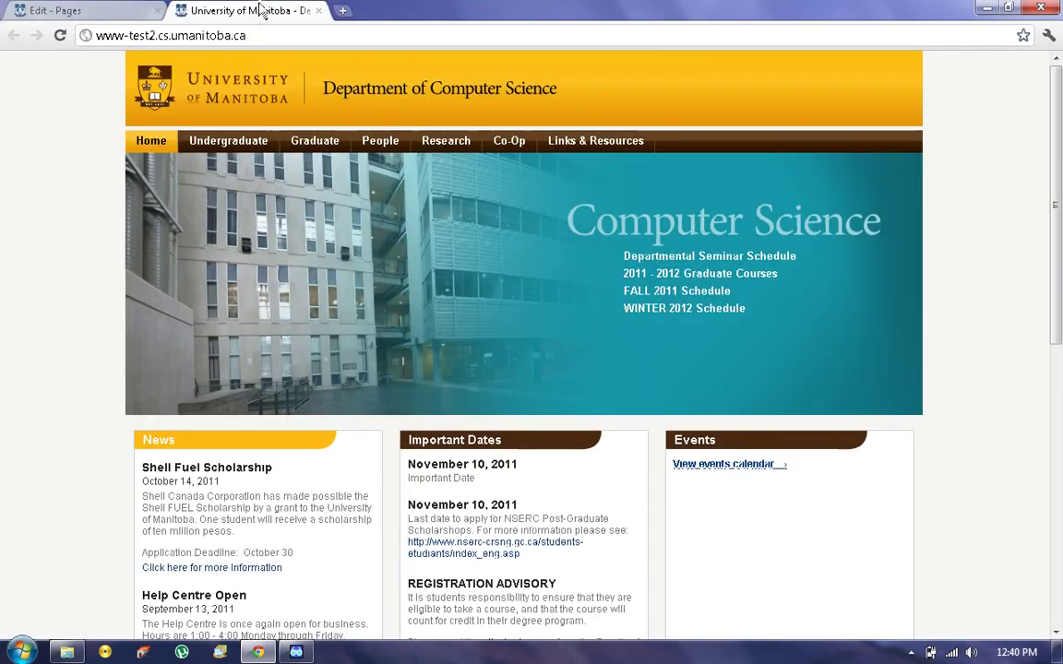
click(387, 146)
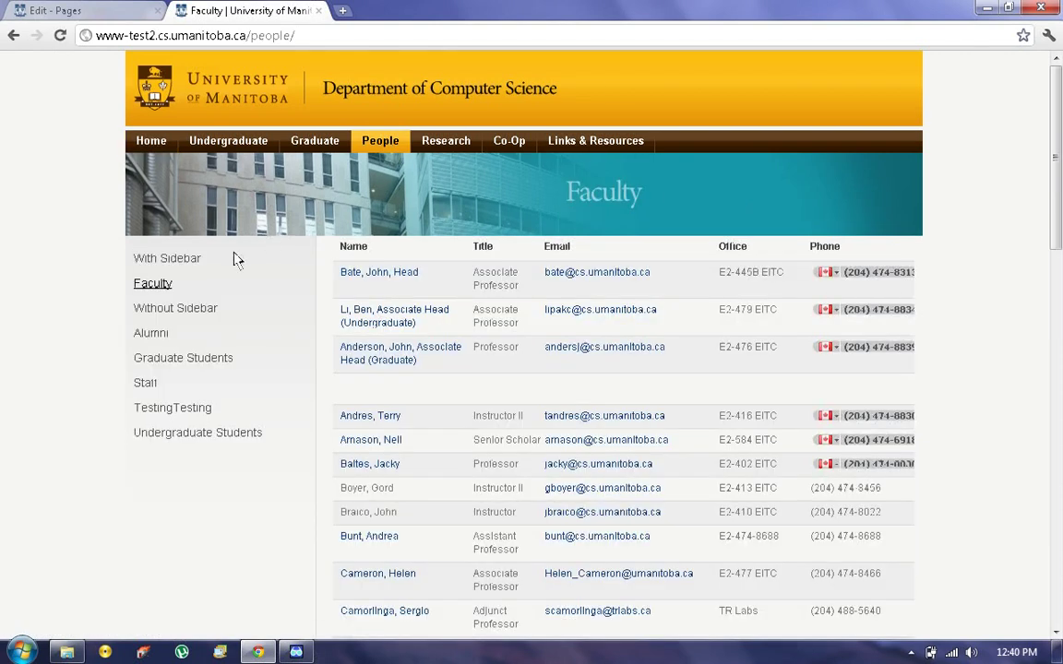
click(173, 259)
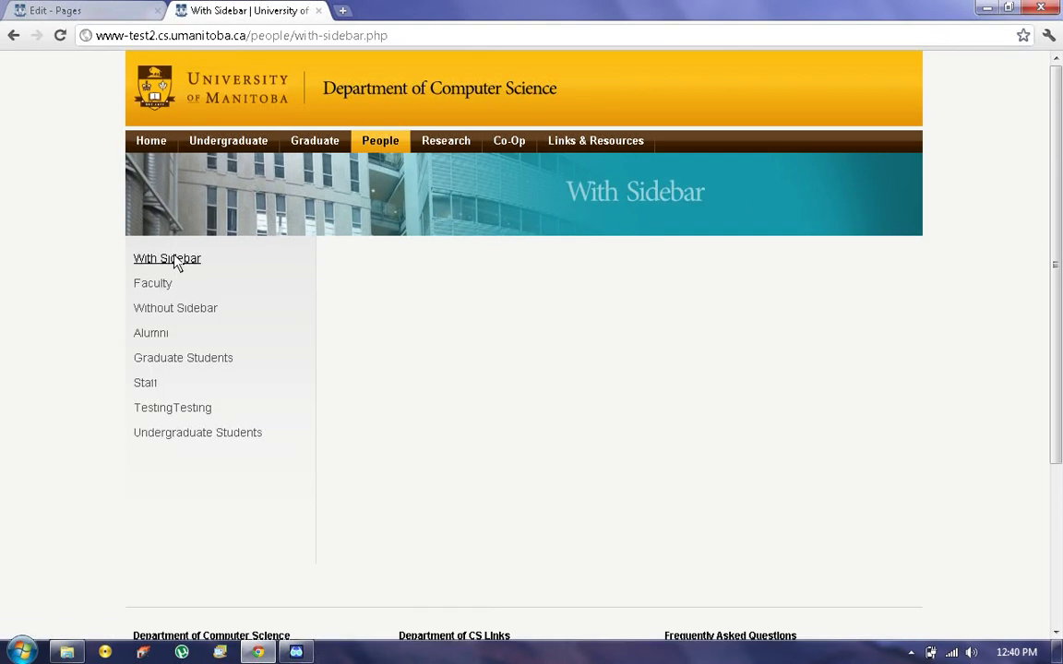
click(115, 12)
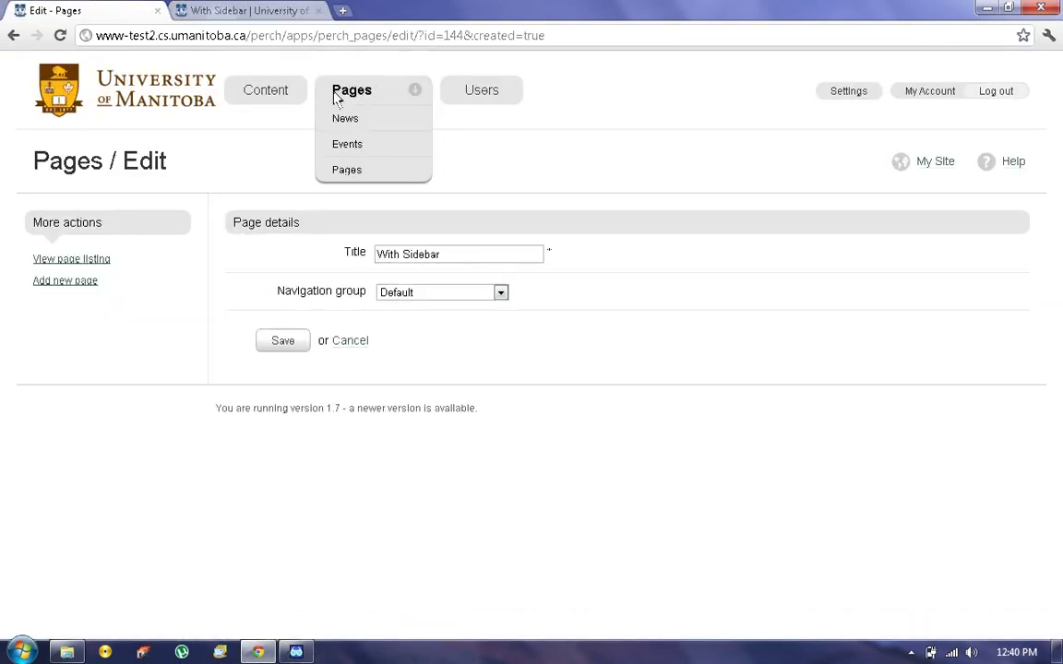
Step: Go to the Content listing and scroll to the With sidebar page's Content region
click(275, 98)
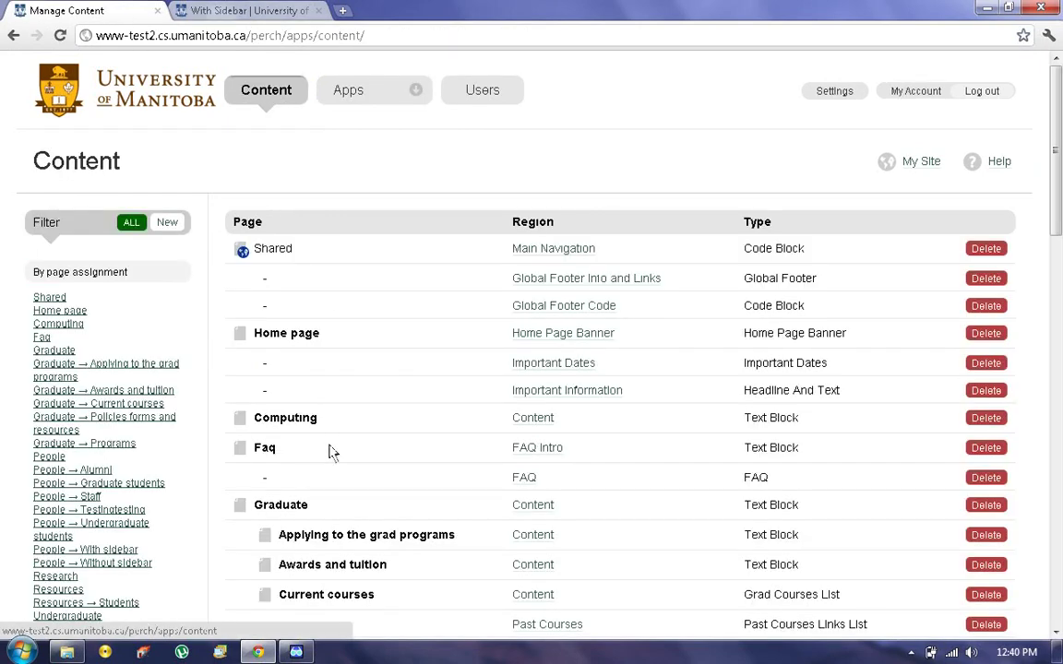
scroll(329, 451, down, 1)
scroll(332, 454, down, 5)
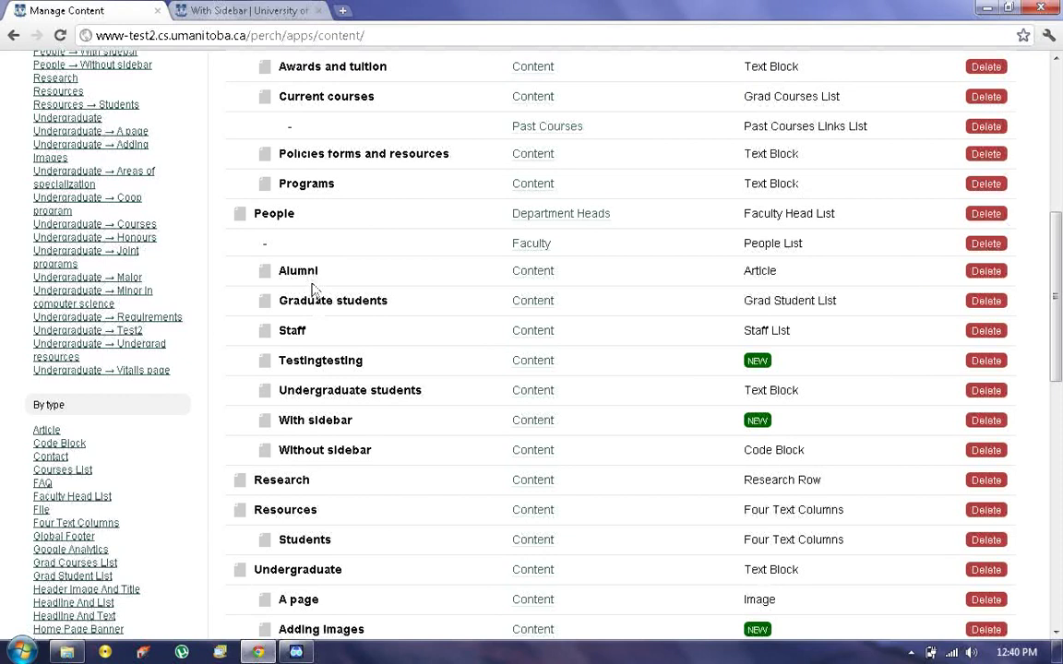
Step: Assign the Code Block template to the With sidebar Content region and submit
click(535, 426)
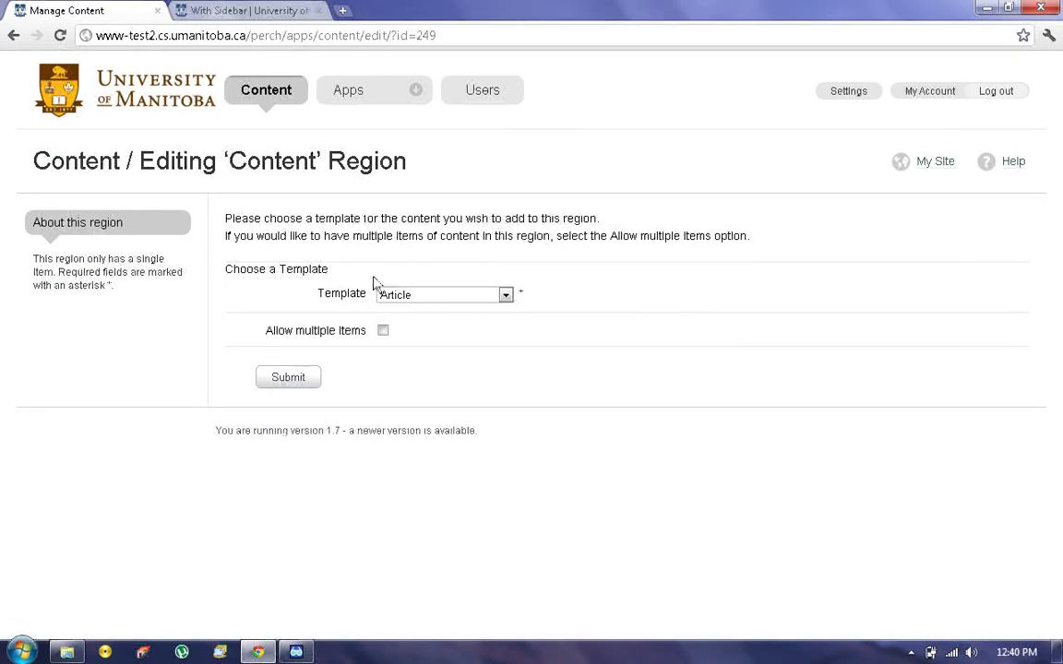
click(505, 297)
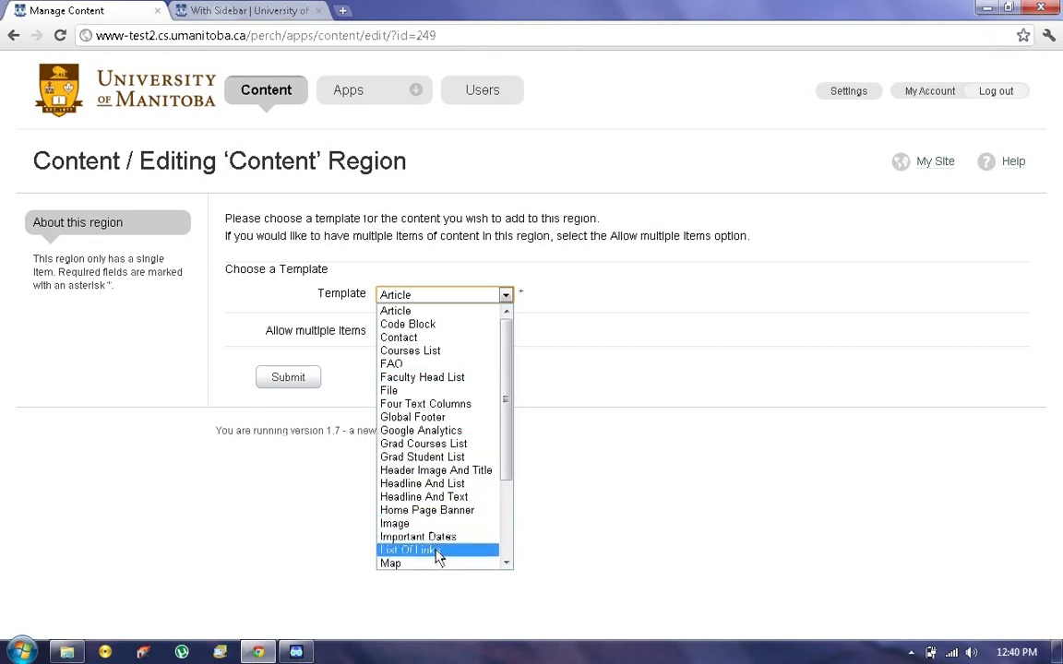
click(405, 327)
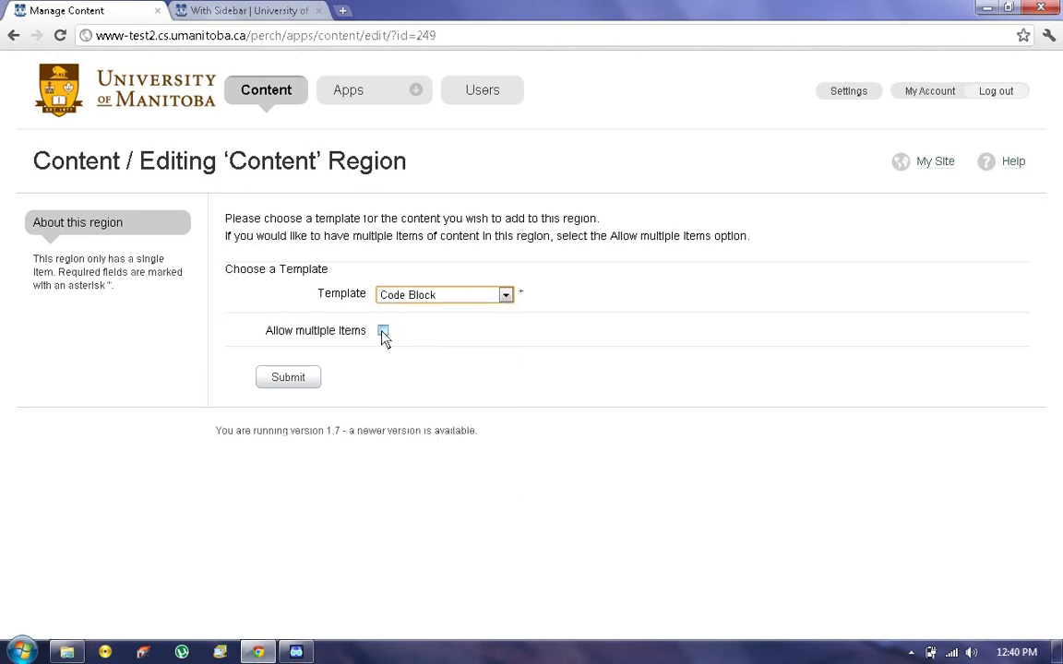
click(299, 386)
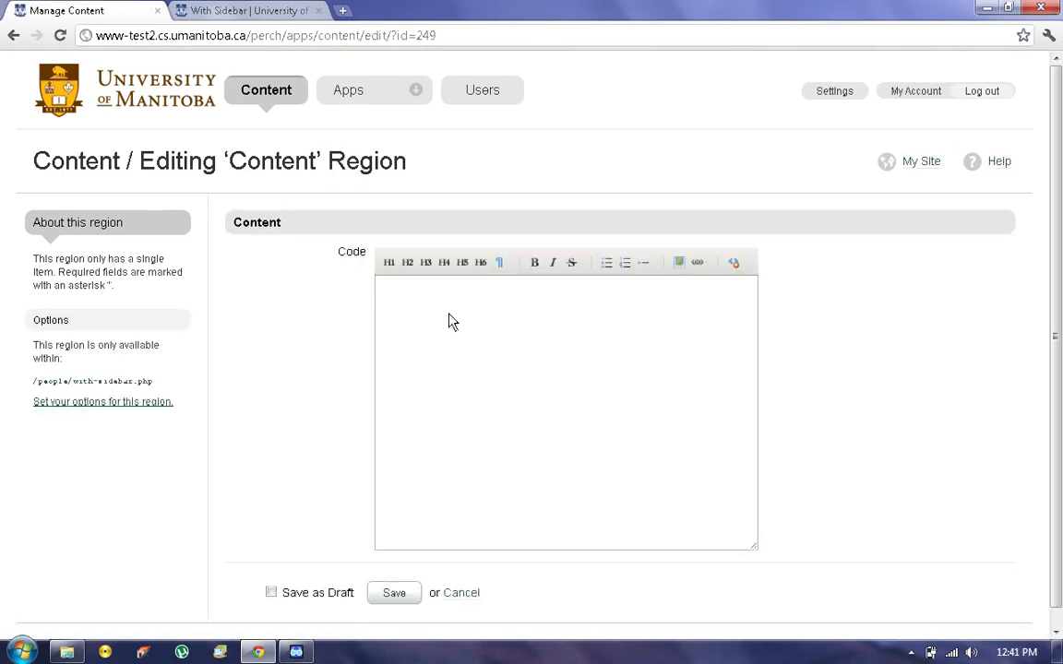
Step: Save 'This has a sidebar' in the region's Code field and return to the live page
text(This has a sidebar)
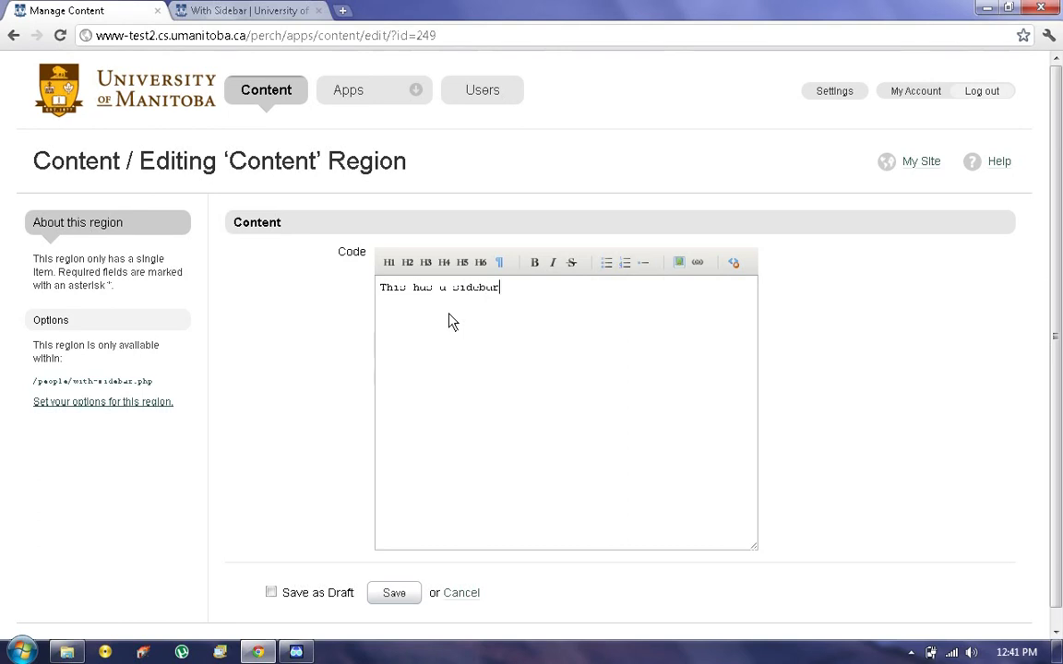
click(373, 593)
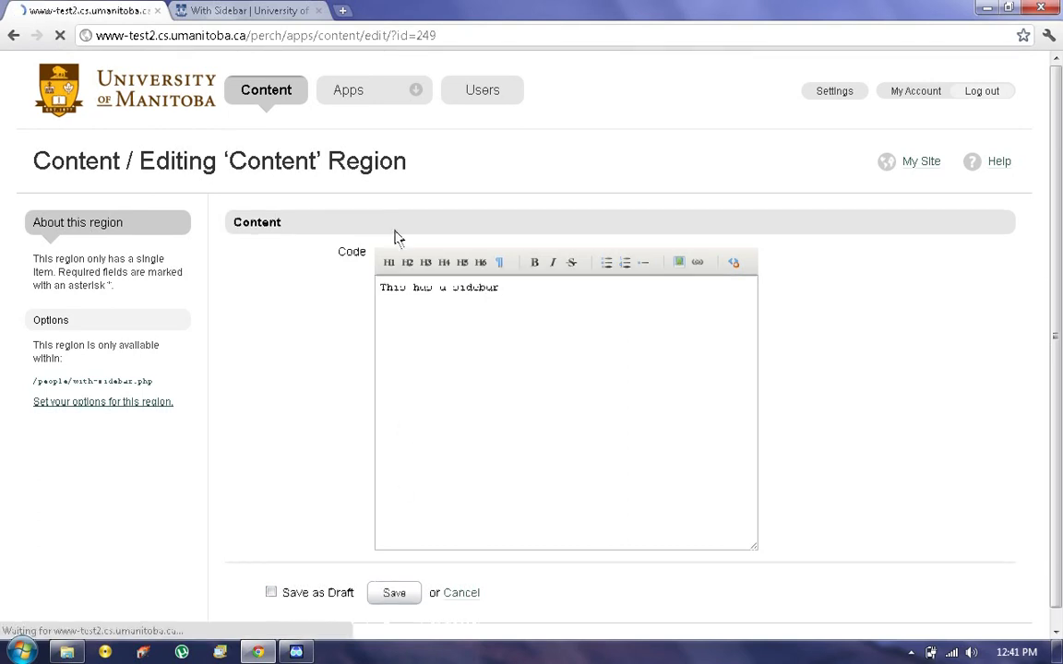
click(291, 11)
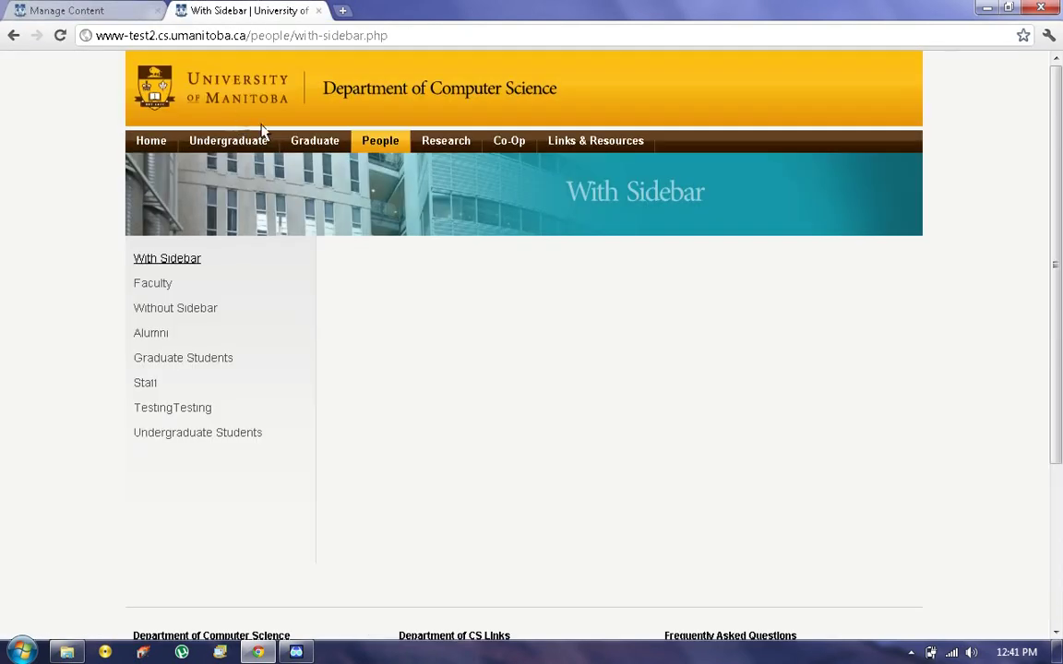
Step: View the live With Sidebar page under People, then the Without Sidebar page
click(374, 141)
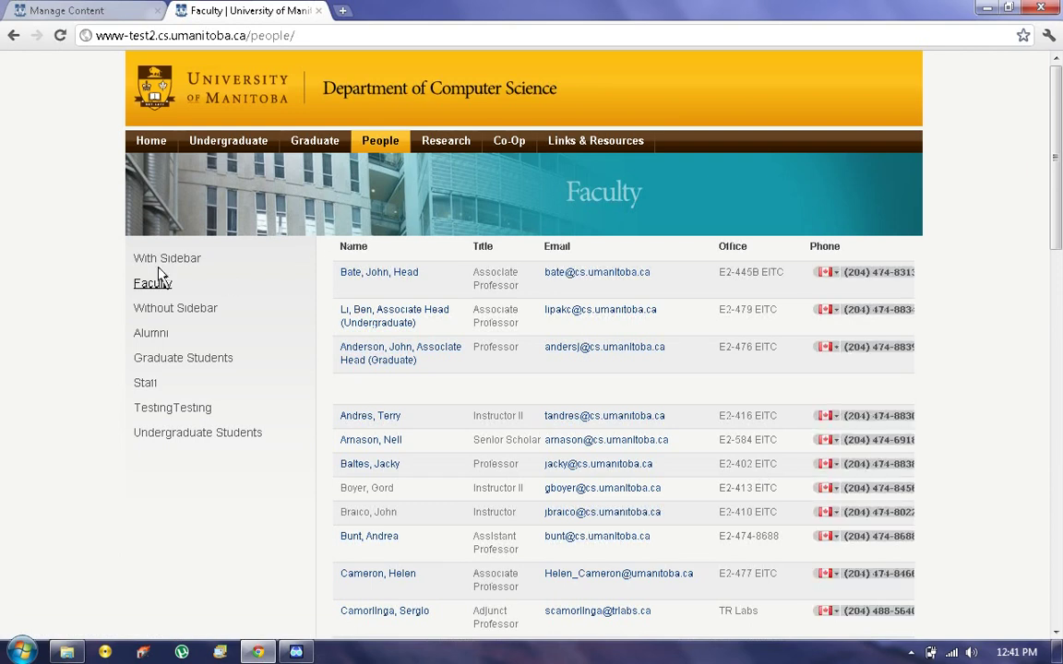
click(166, 261)
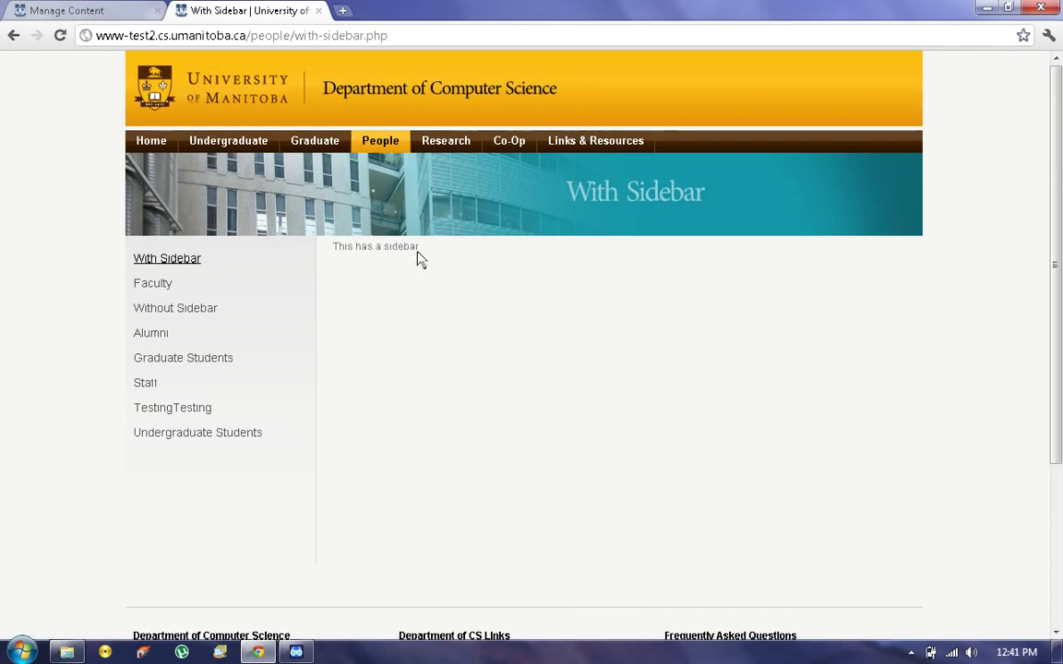
click(187, 314)
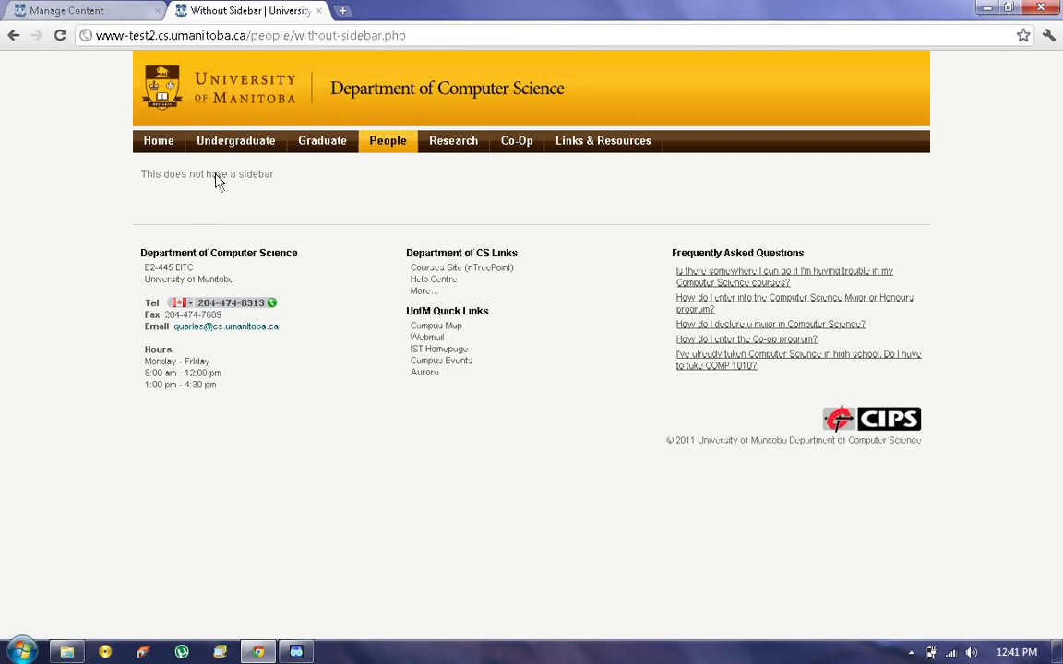
Step: Switch back to the Manage Content admin and open the Pages listing
click(380, 141)
click(124, 11)
mouse_move(384, 102)
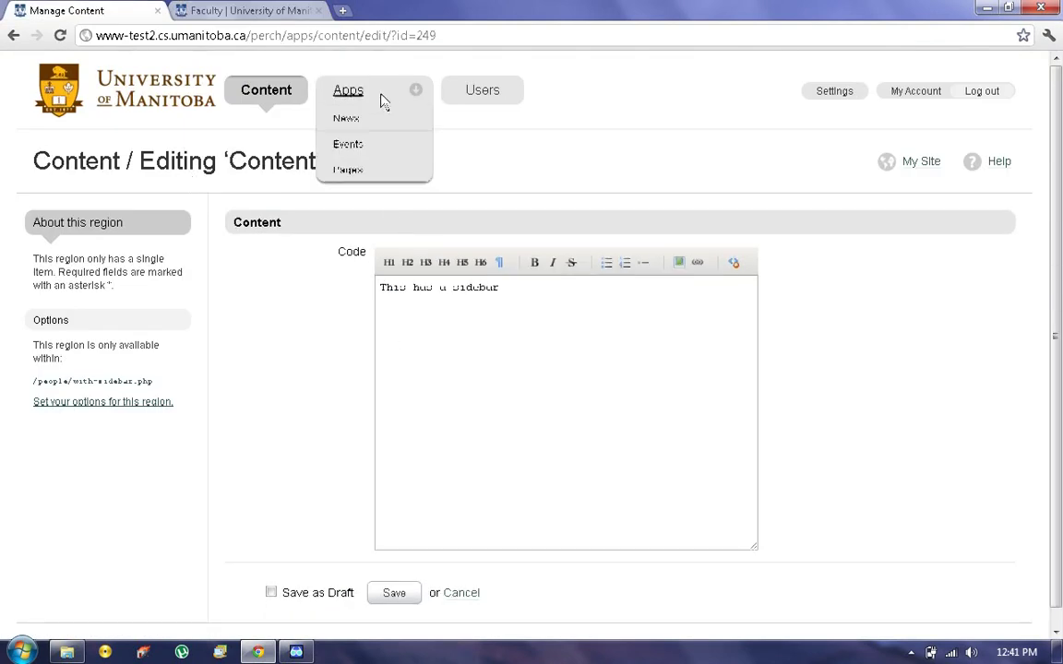
click(356, 172)
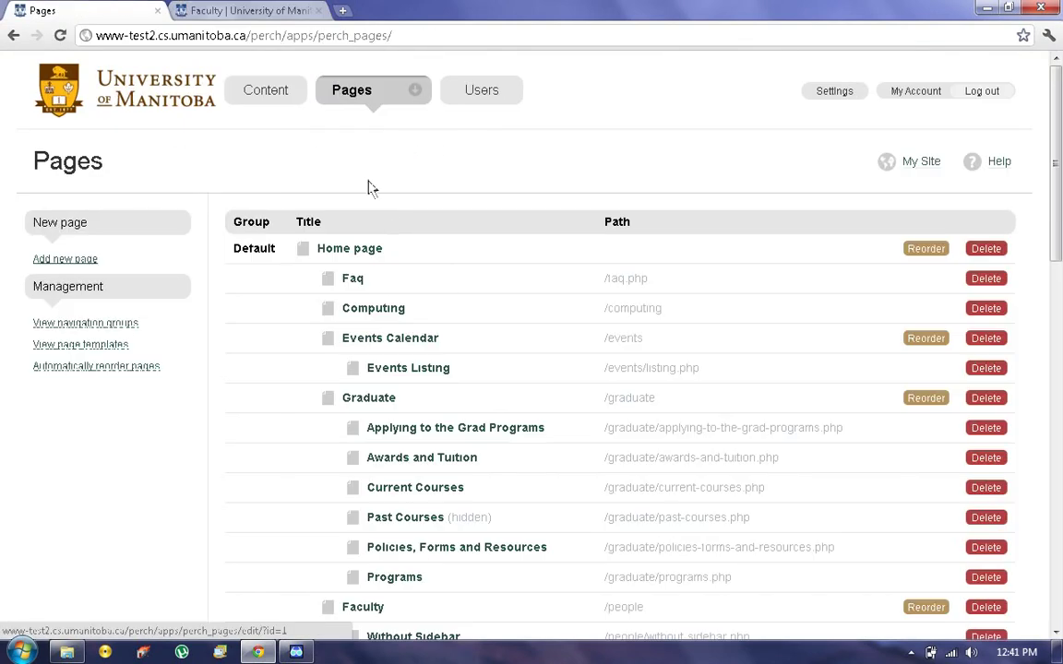
scroll(403, 572, down, 4)
scroll(403, 572, up, 1)
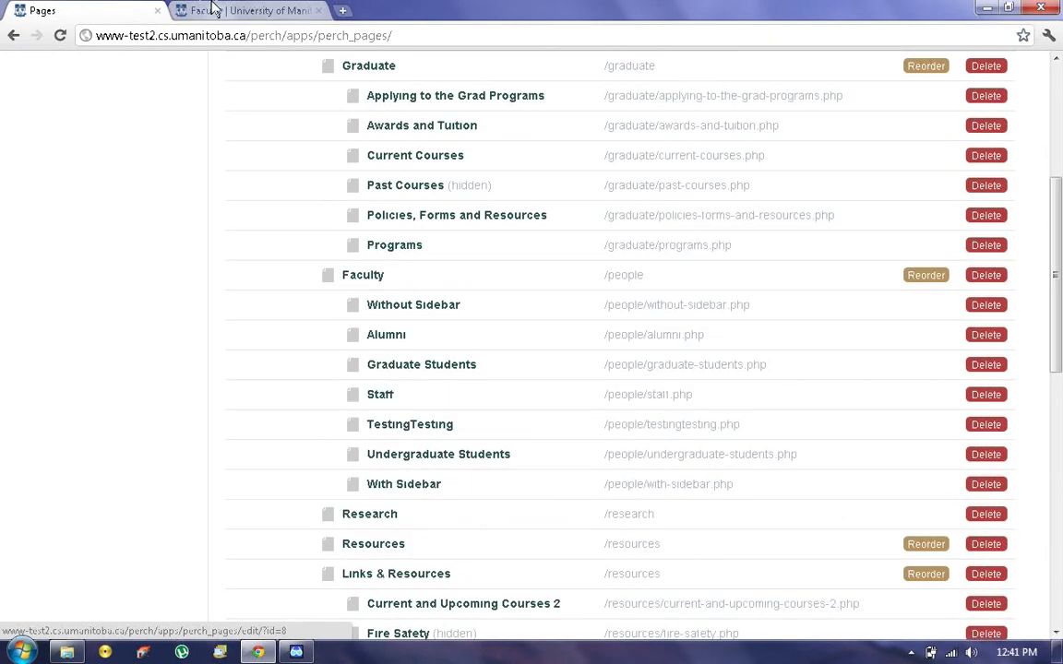
scroll(296, 112, up, 4)
Step: Open the Content listing and scroll down to the People pages' regions
click(270, 96)
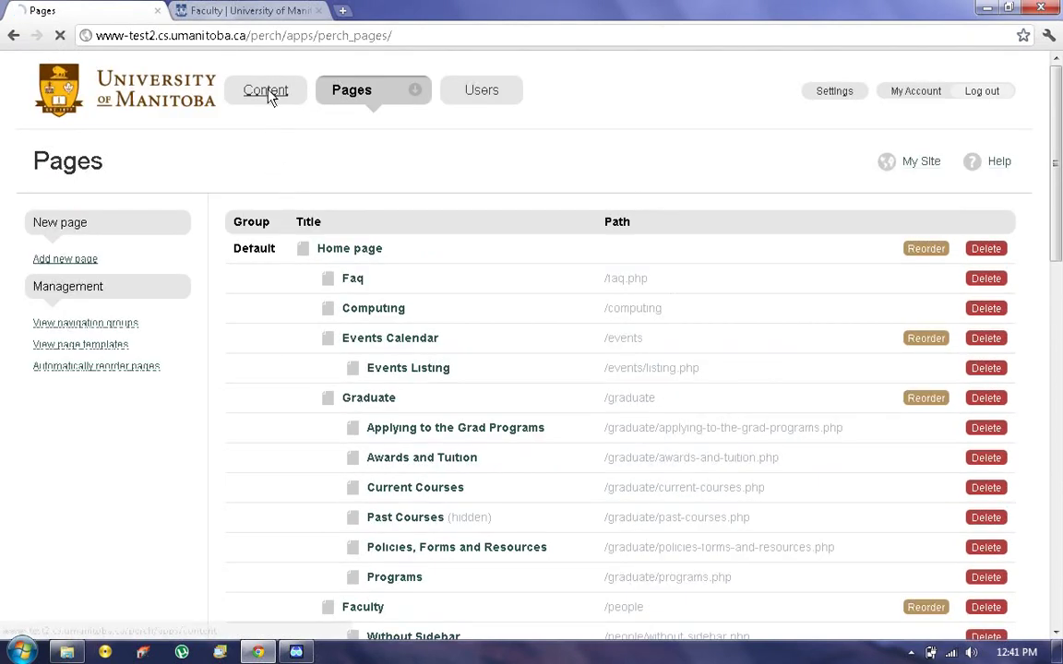
scroll(296, 472, down, 4)
scroll(296, 472, down, 1)
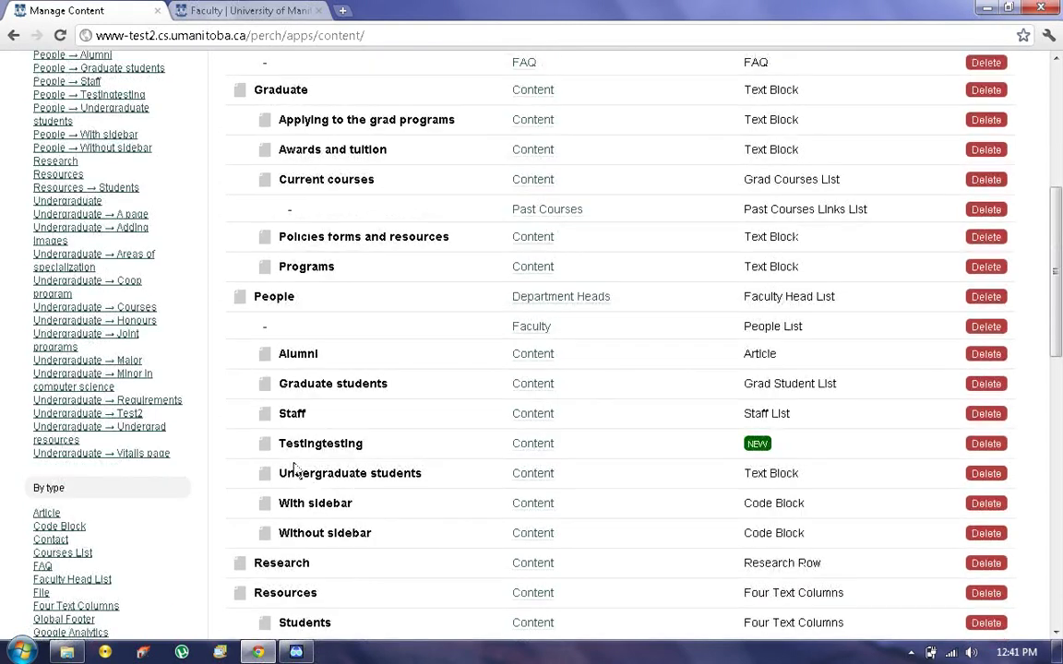
Step: Edit the With sidebar region's Code text to 'This has a Sidebar s' and save it
click(532, 506)
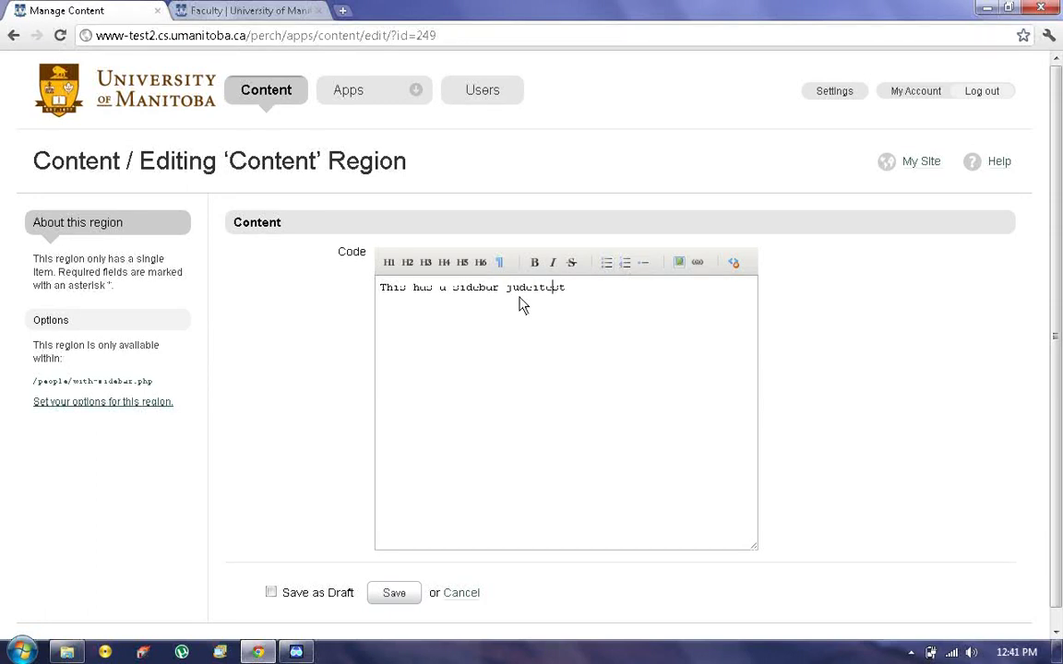
key(BackSpace)
key(BackSpace)
text(edit)
key(BackSpace)
key(BackSpace)
text(s)
click(413, 593)
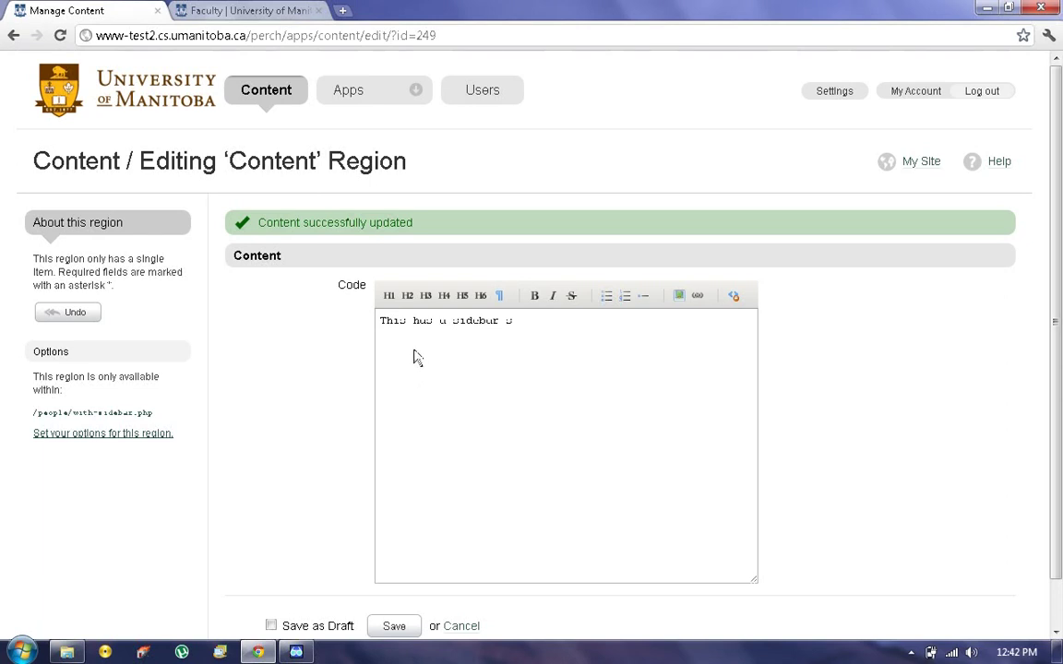
Step: From the admin's Pages listing, open the Reorder screen for the Faculty subpages
click(212, 10)
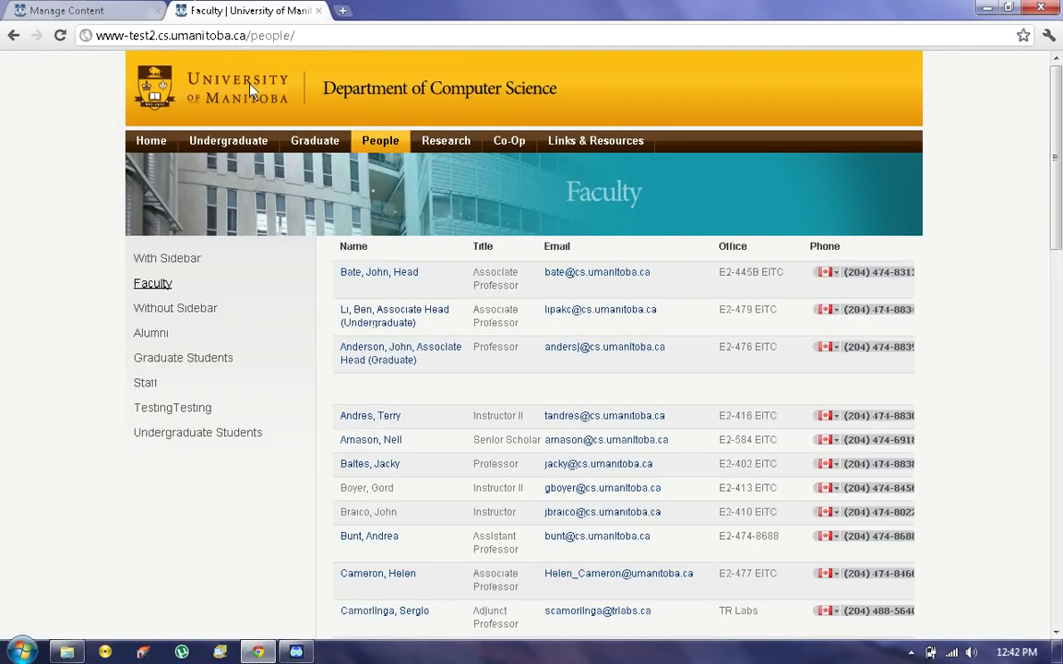
click(120, 10)
mouse_move(349, 91)
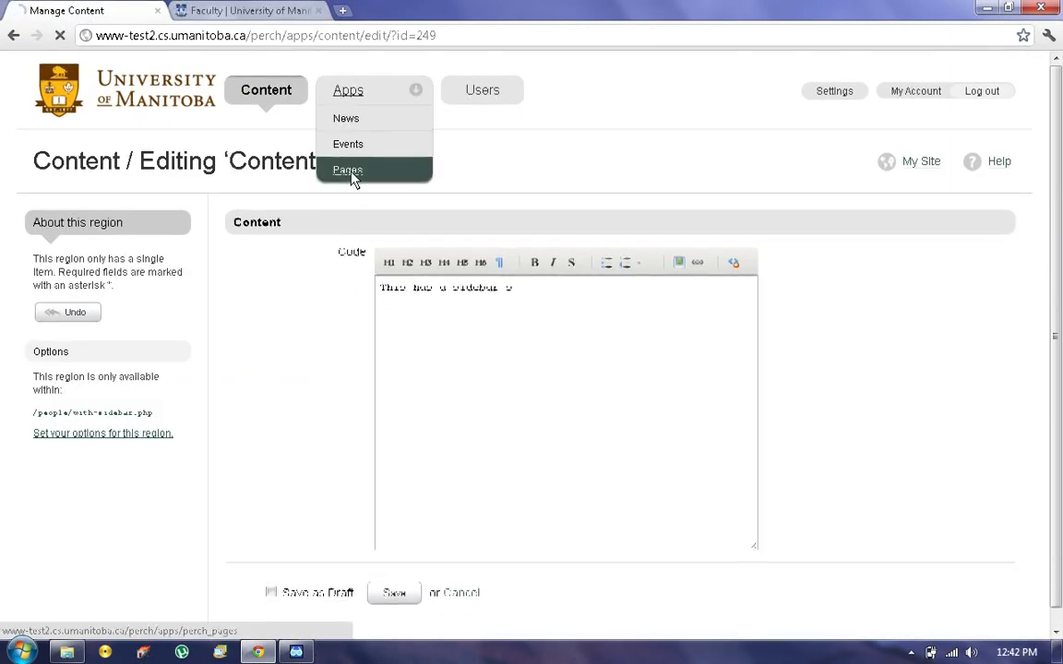
click(349, 172)
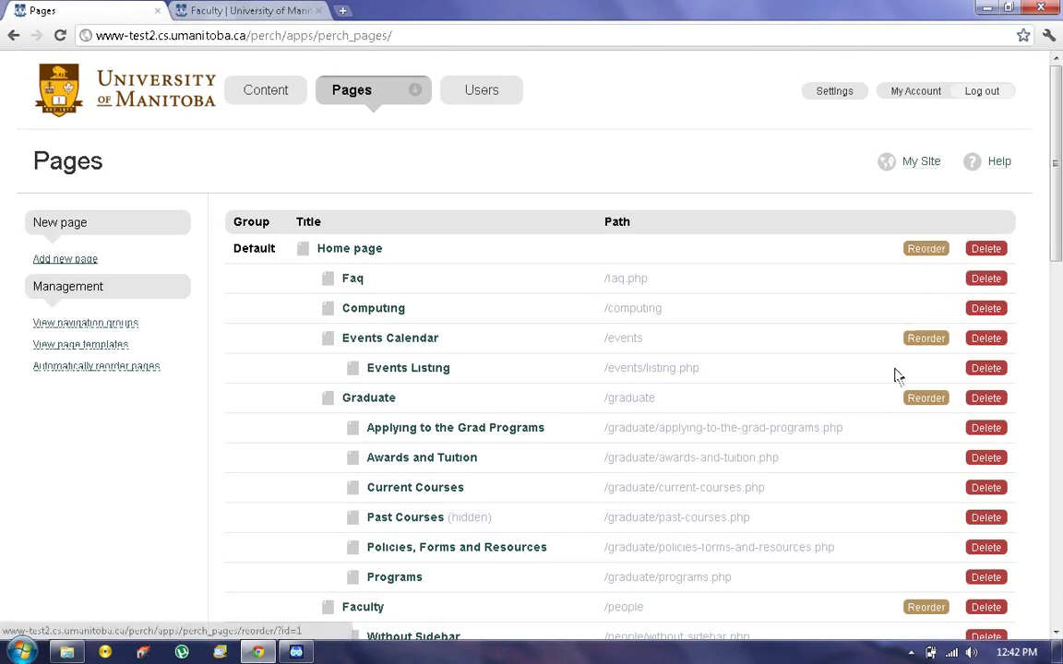
scroll(873, 427, down, 4)
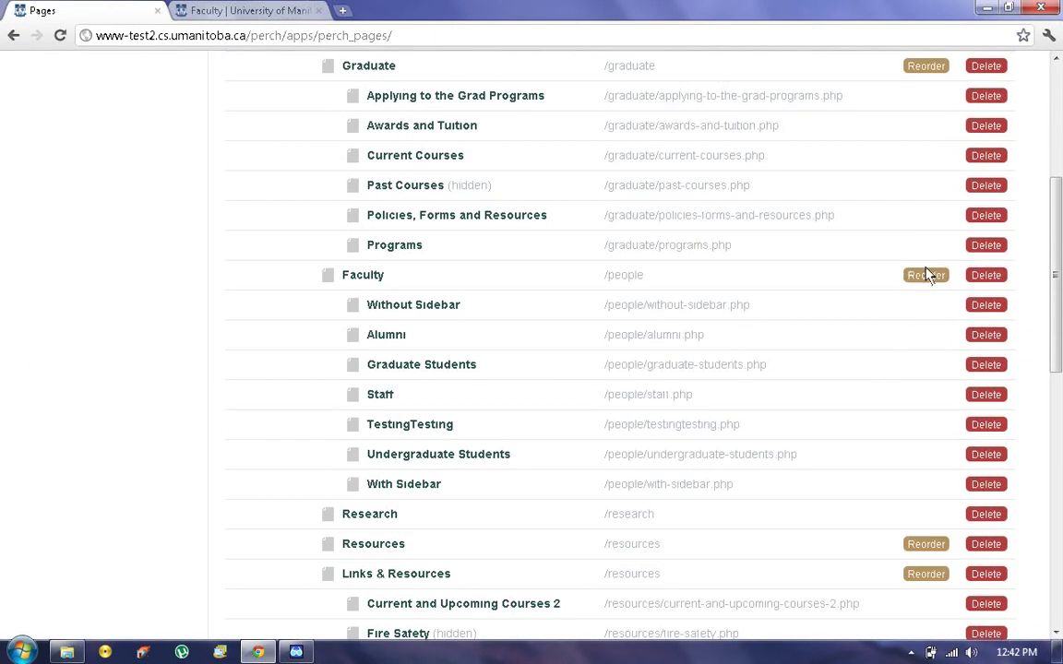
click(926, 275)
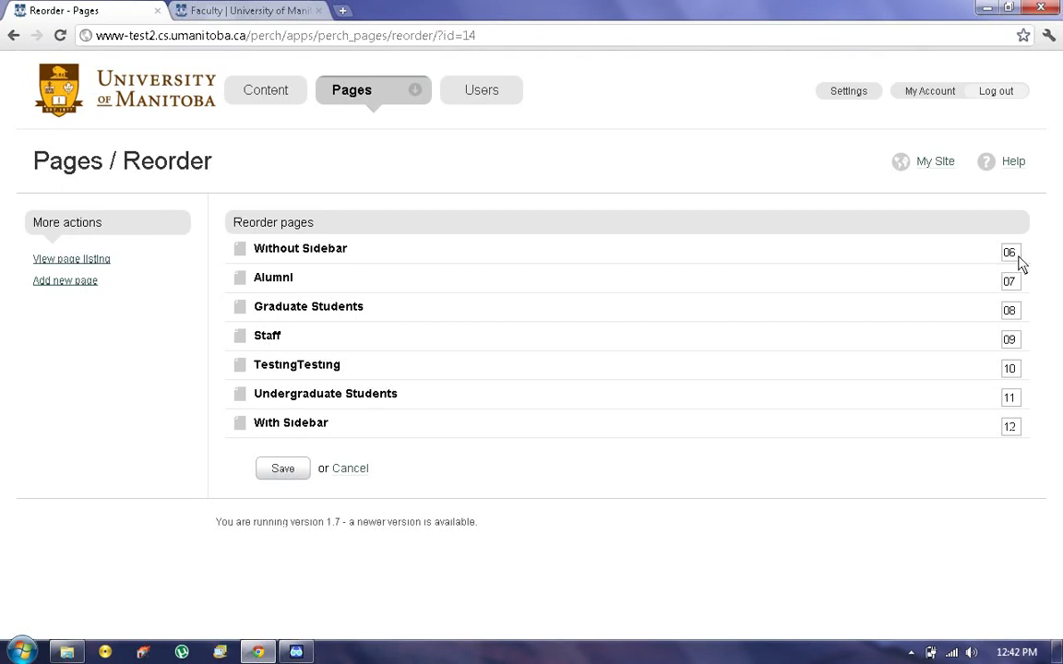
Step: Change With Sidebar's order number from 12 to 05 and save the page order
click(1012, 431)
text(05)
click(283, 468)
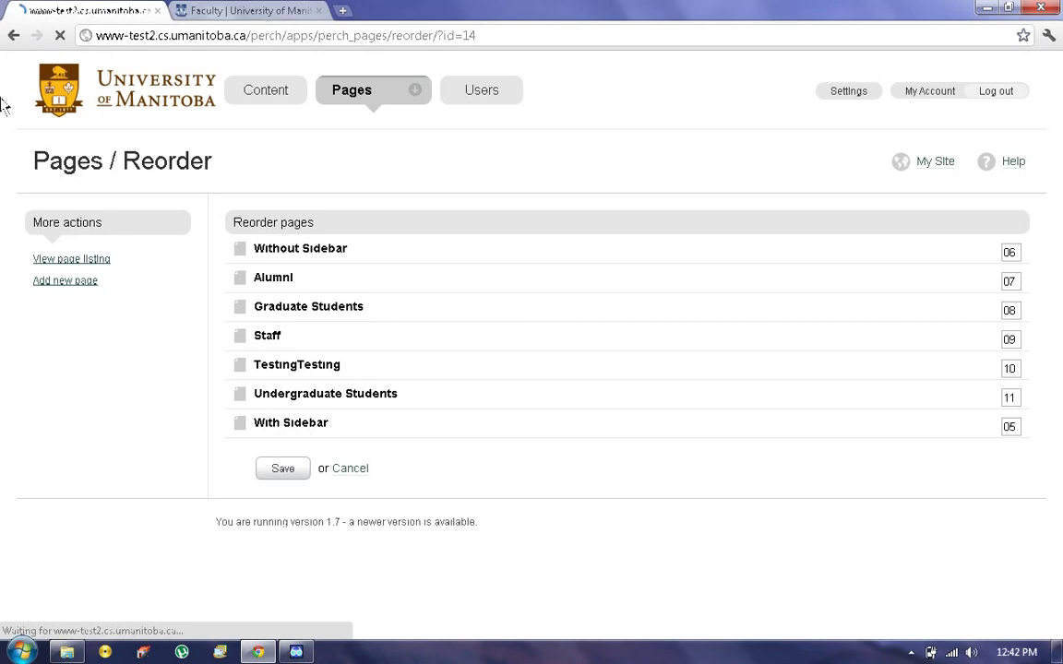
Step: Reload the live People page to confirm With Sidebar now sits just after Faculty
click(213, 11)
click(380, 147)
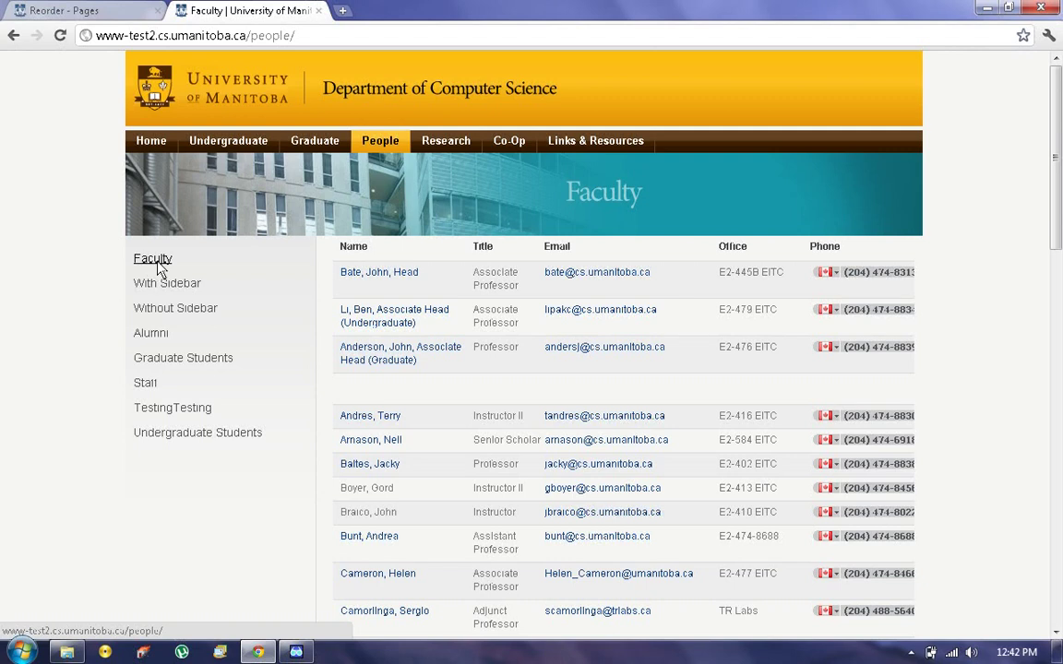
click(129, 10)
mouse_move(376, 96)
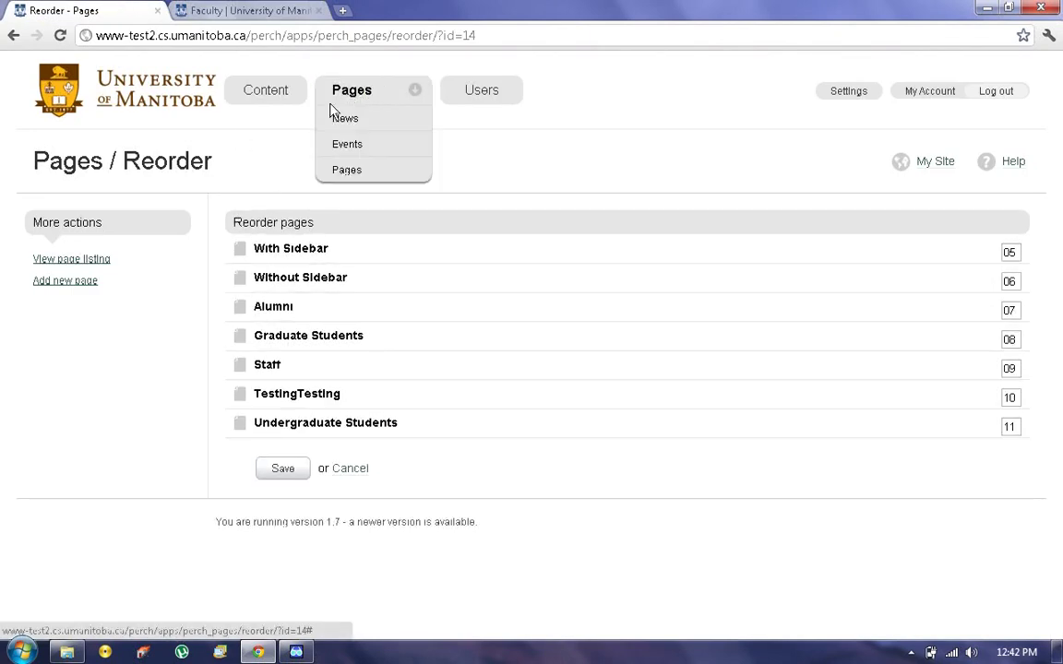
Step: Find the With sidebar row in the Content list and confirm deleting its Content region
click(277, 97)
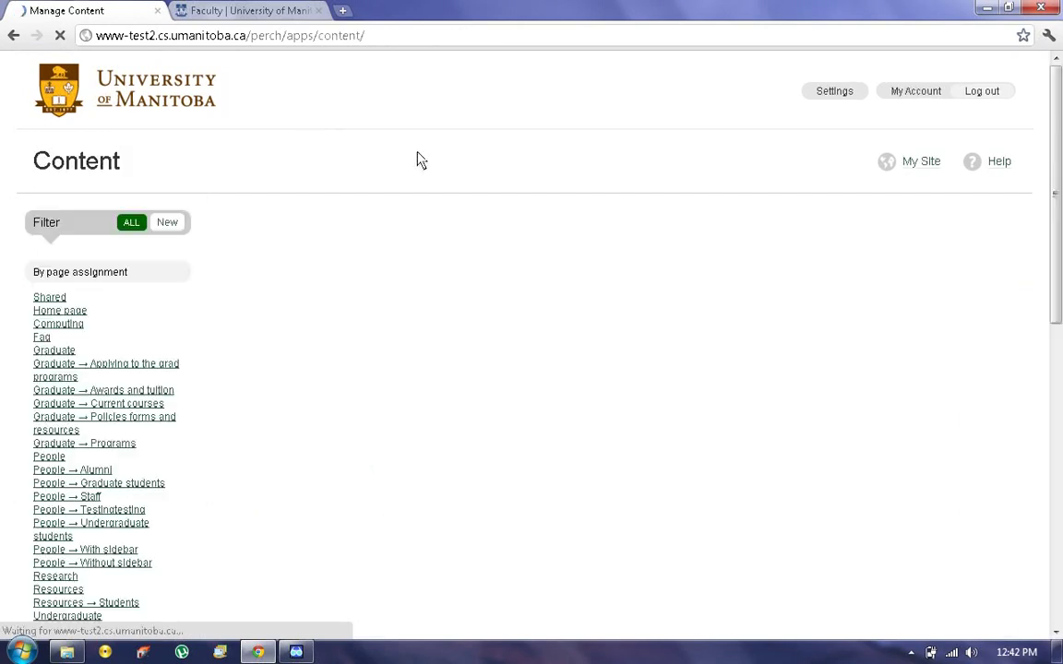
scroll(350, 590, down, 1)
scroll(349, 573, down, 2)
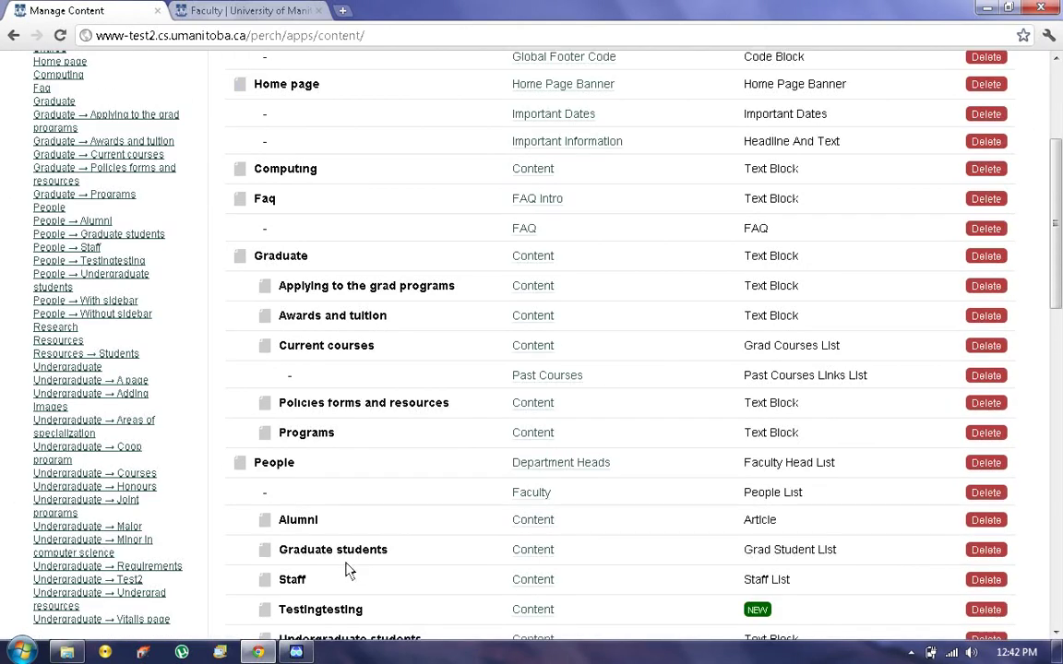
scroll(345, 540, up, 1)
scroll(344, 535, down, 2)
scroll(344, 536, down, 1)
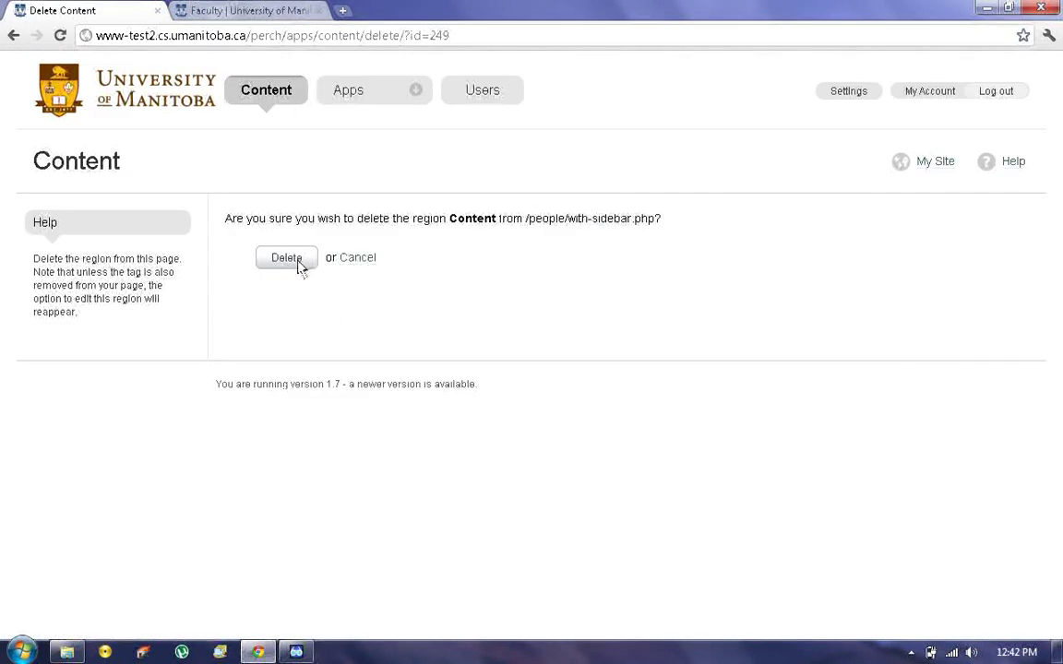
click(295, 260)
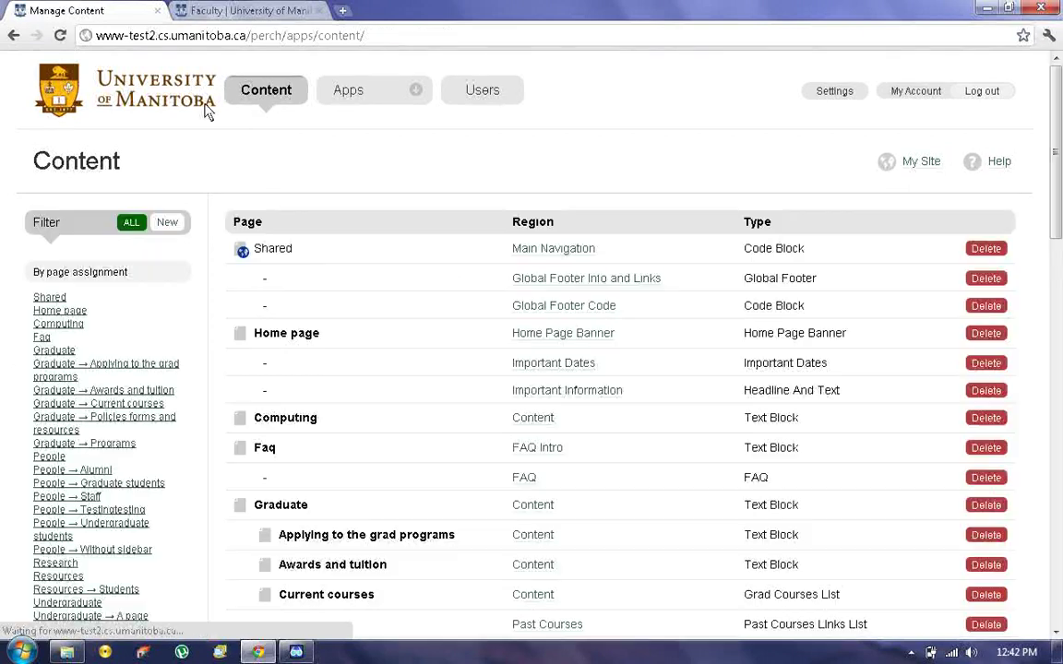
Step: View the live With Sidebar page to confirm it is now empty
click(199, 10)
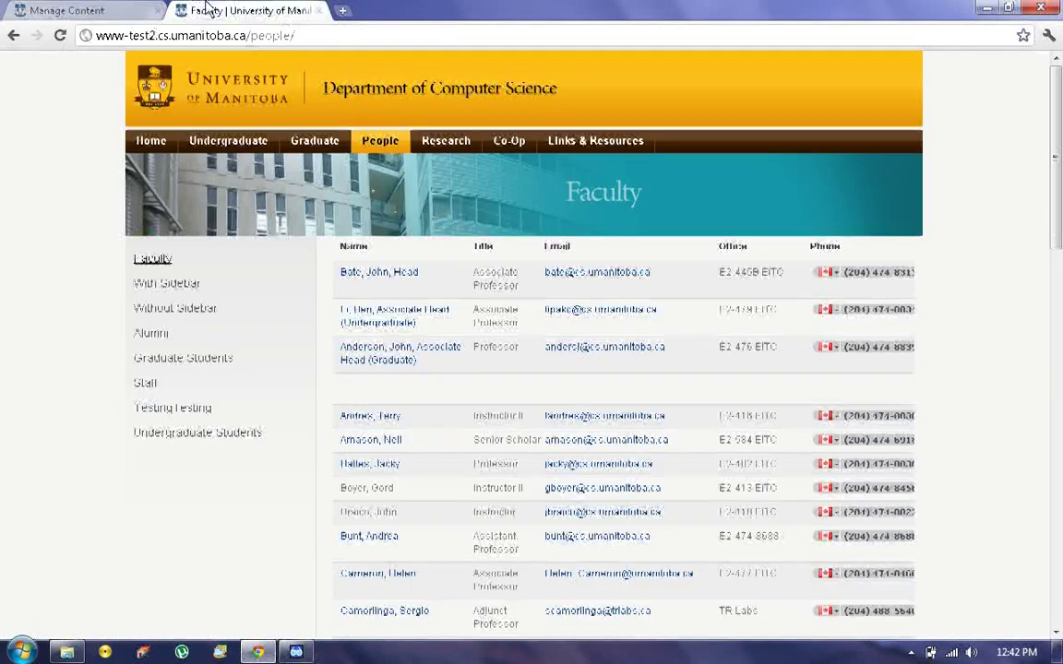
click(175, 283)
click(67, 10)
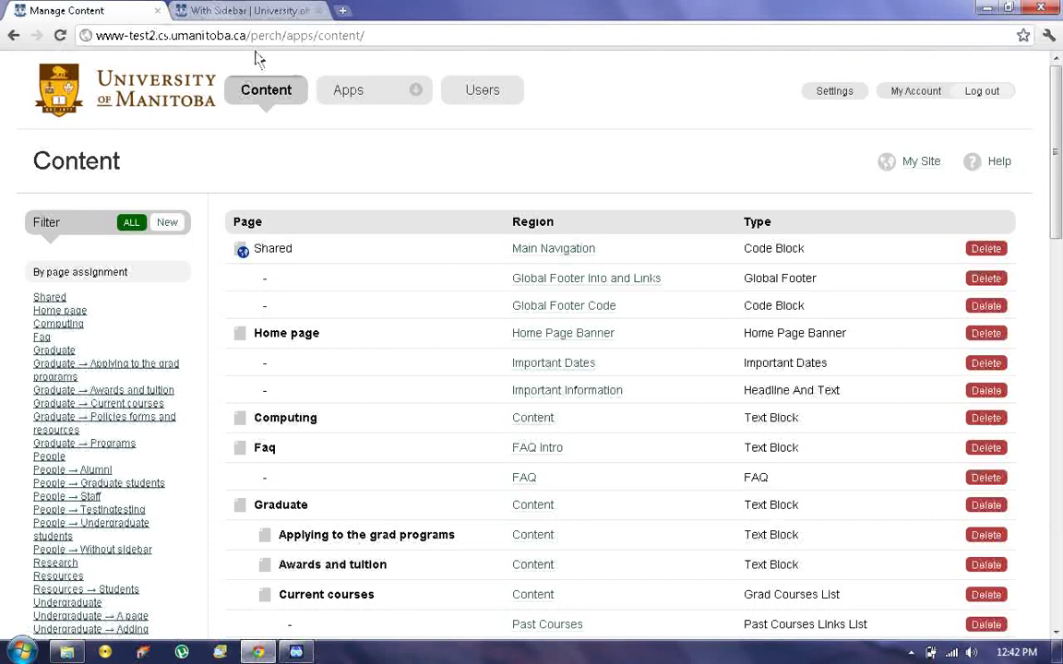
Step: Find With Sidebar in the Pages list and confirm its deletion
mouse_move(415, 106)
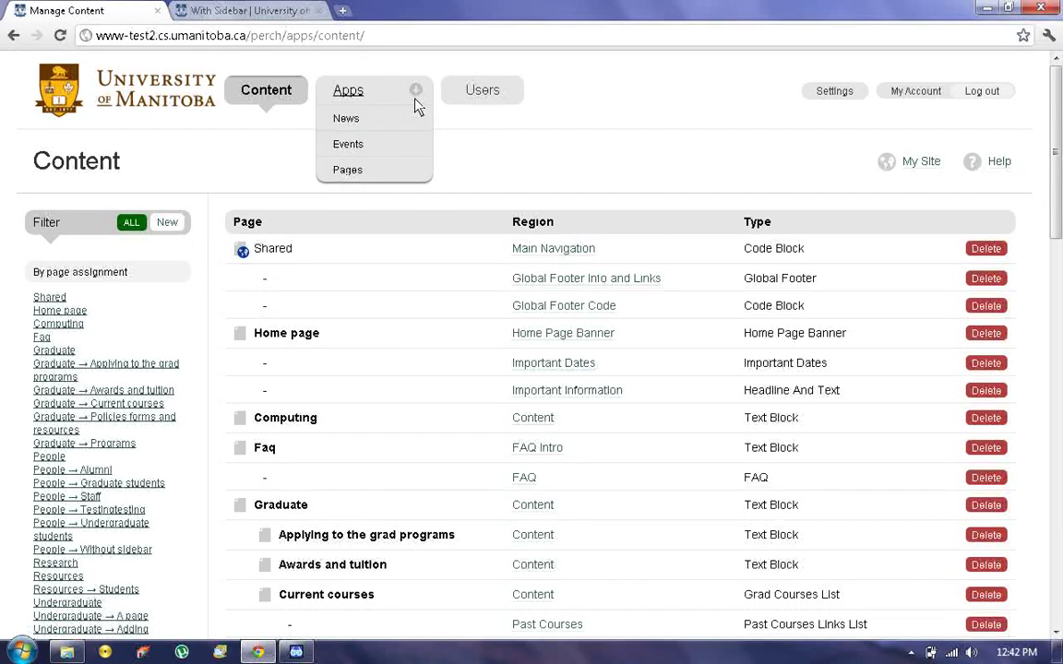
click(351, 171)
scroll(342, 448, down, 3)
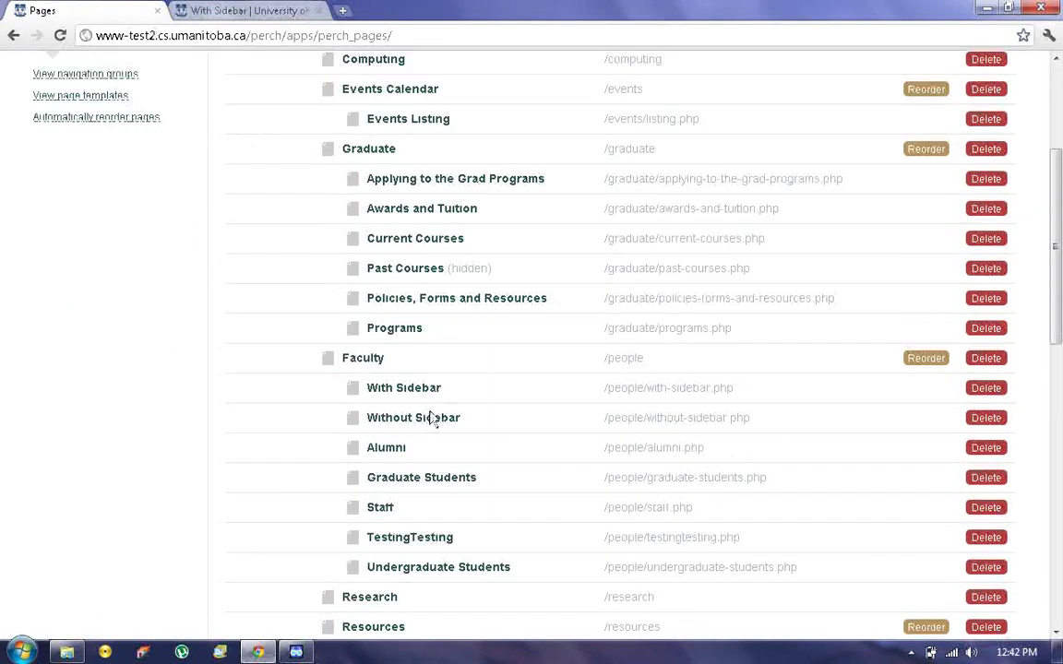
click(1000, 387)
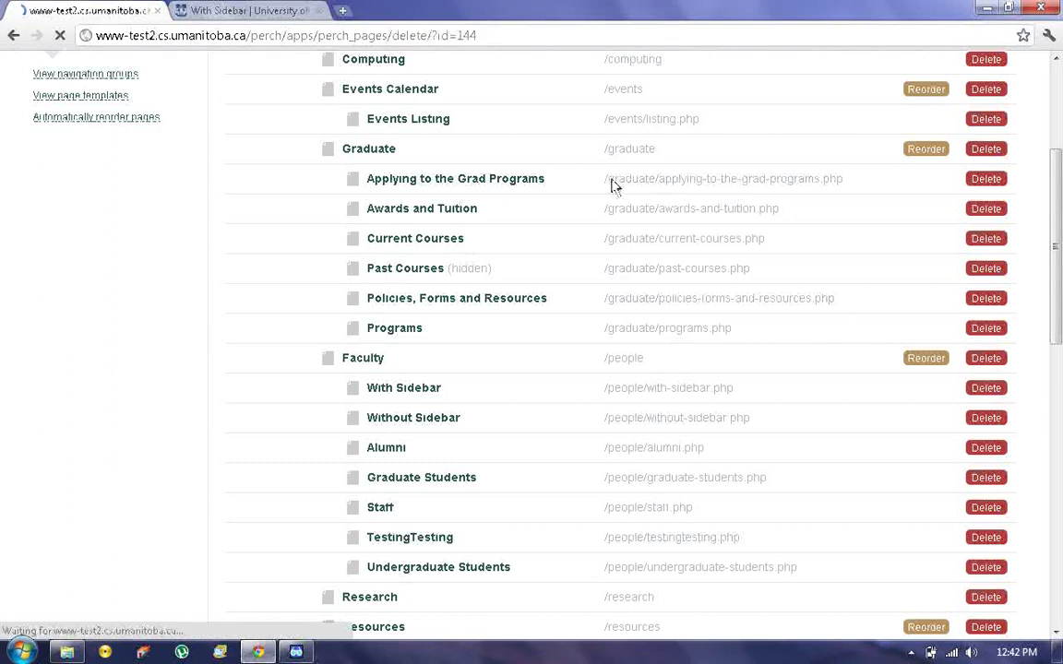
click(286, 265)
Step: Reload the live People page to verify With Sidebar is gone from the Faculty sidebar
click(244, 10)
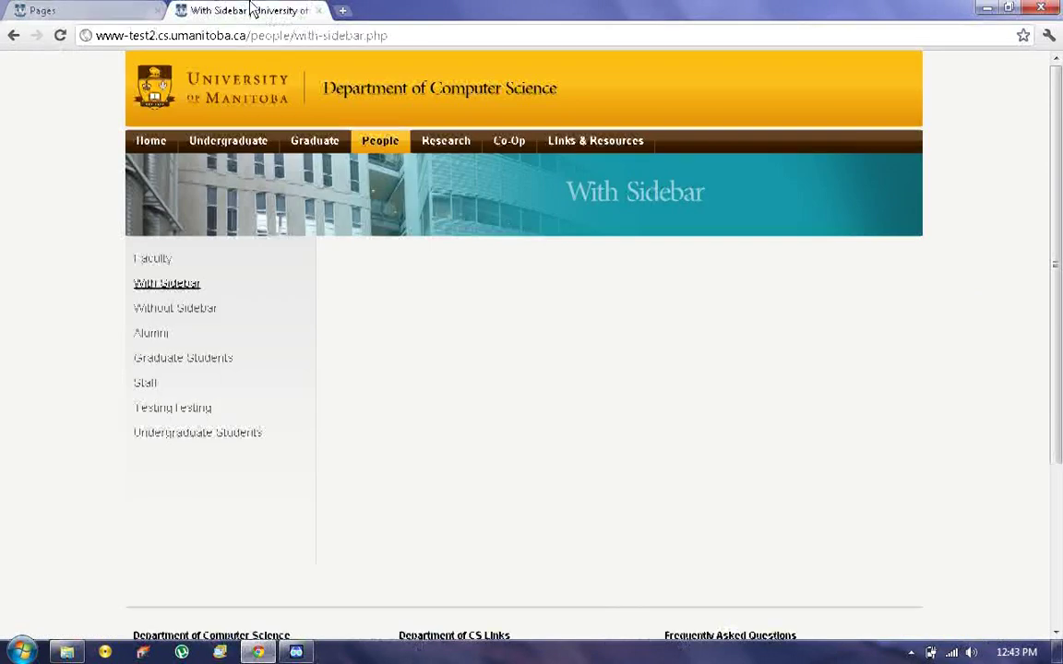
click(378, 143)
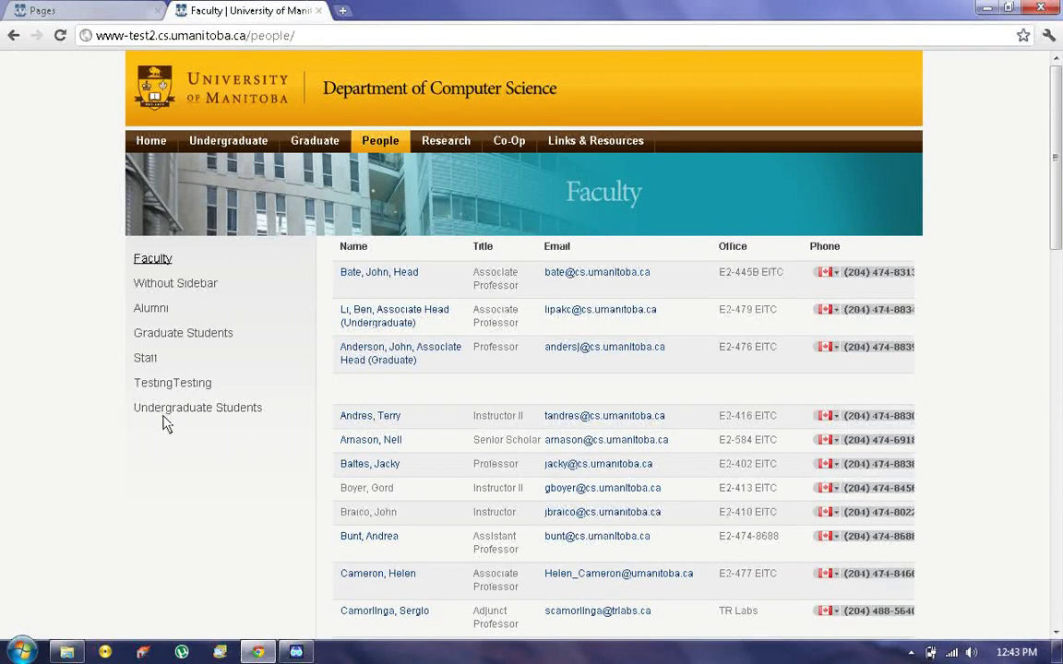
key(ctrl+1)
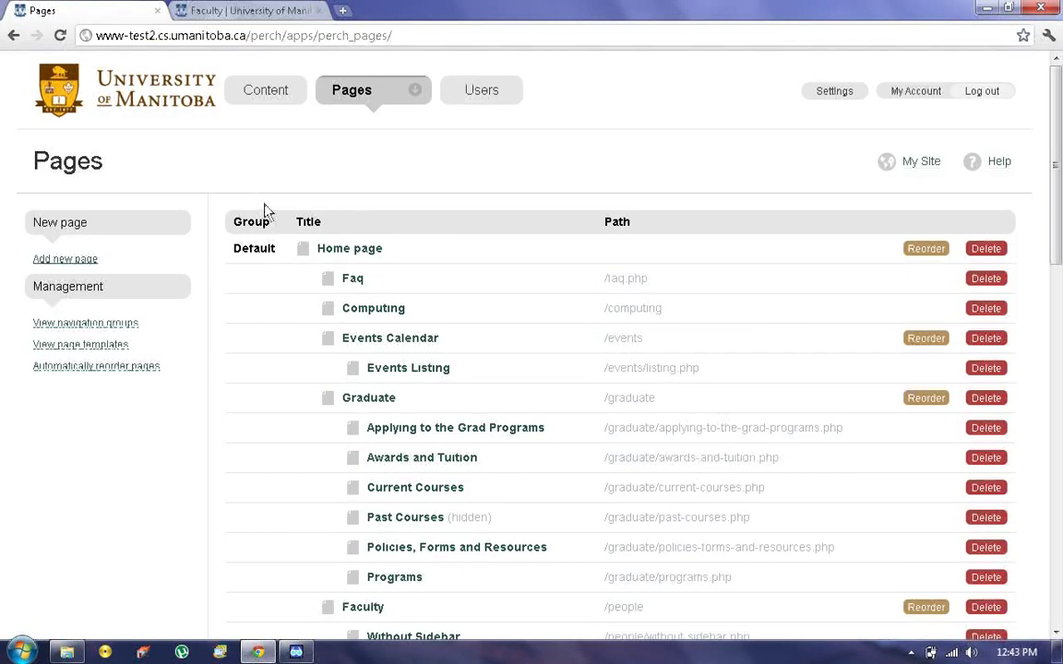